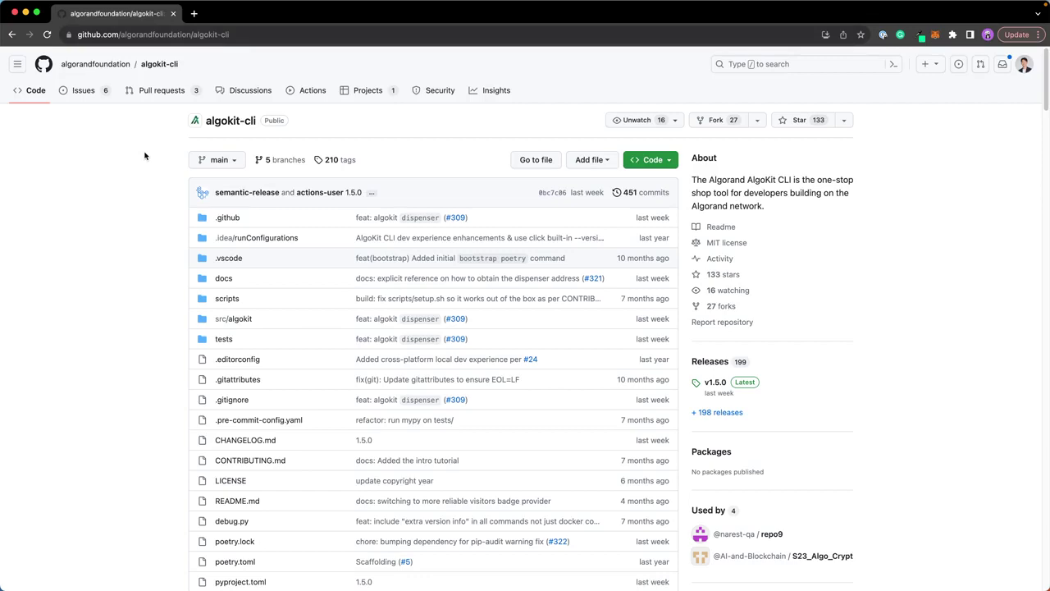
# Step: Open the Install section of the AlgoKit CLI README and review the Python 3.10+, Git and Docker prerequisites
pyautogui.scroll(-10, 181, 238)
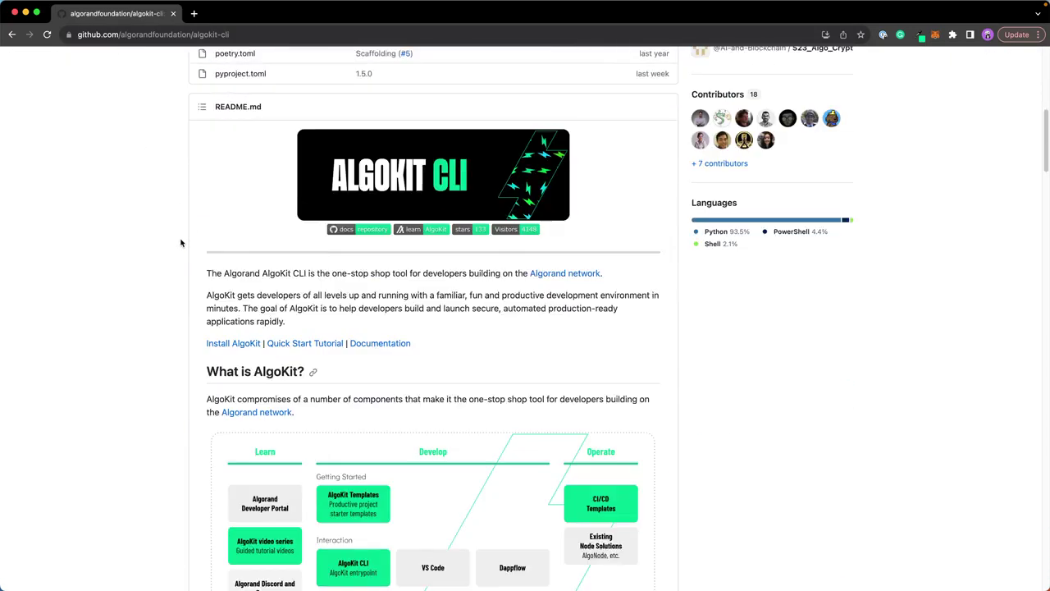
pyautogui.scroll(-1, 181, 243)
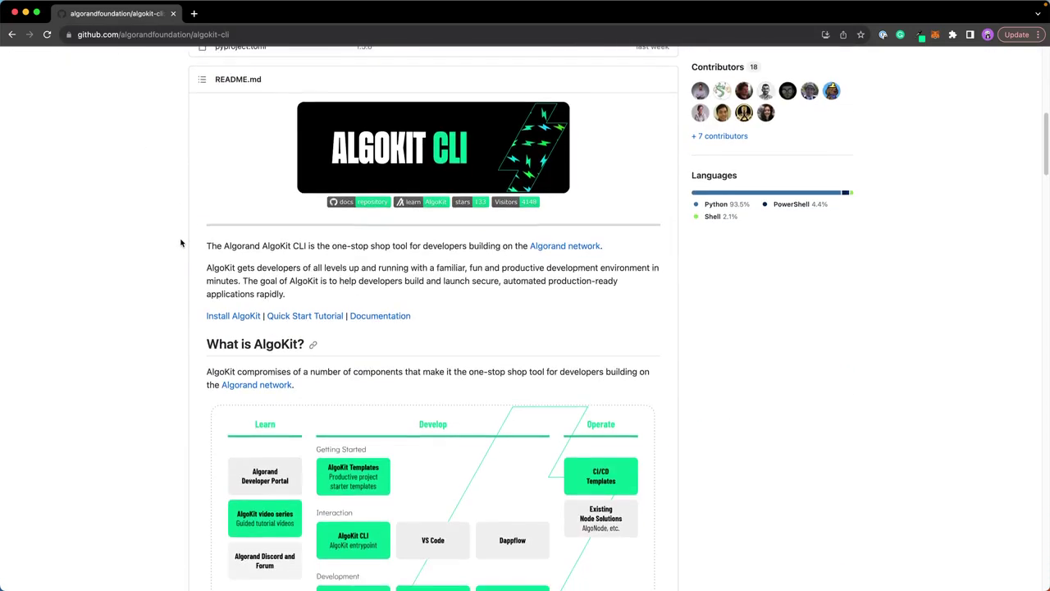
pyautogui.click(237, 319)
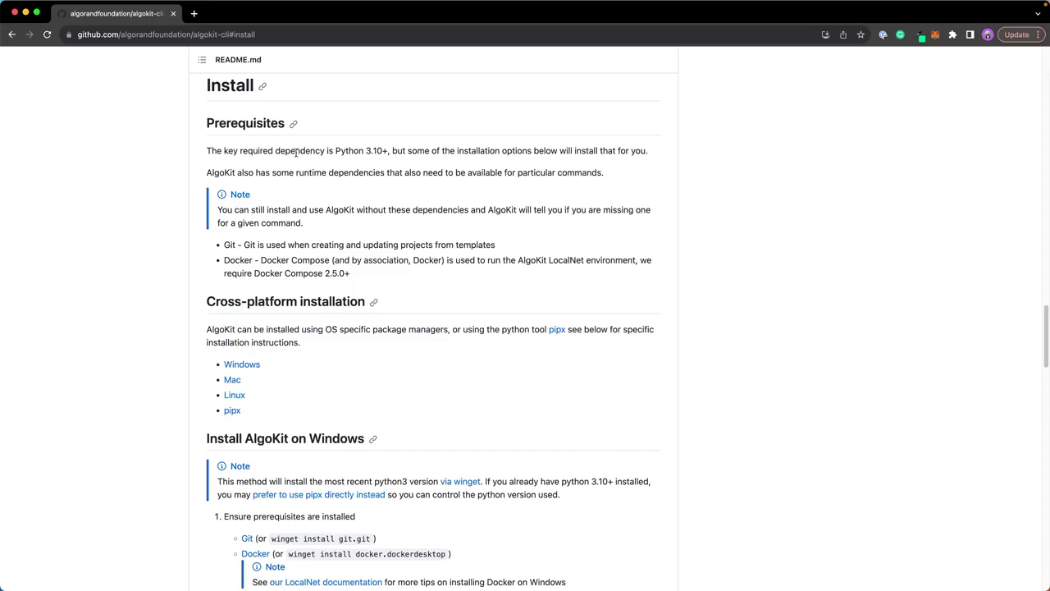
pyautogui.moveTo(335, 151); pyautogui.dragTo(388, 153)
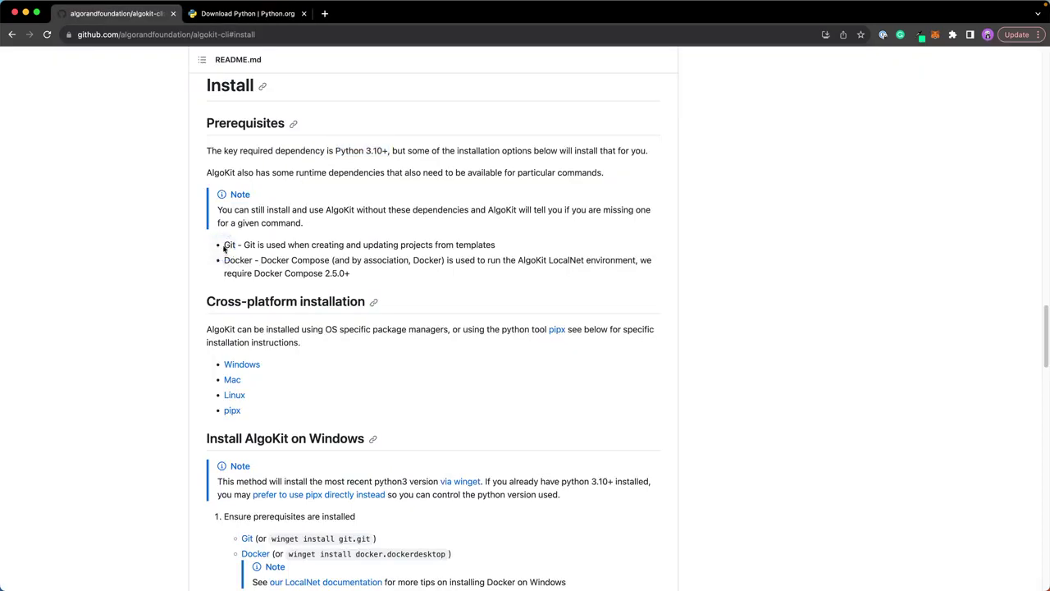
pyautogui.moveTo(227, 244); pyautogui.dragTo(238, 244)
pyautogui.doubleClick(240, 260)
pyautogui.moveTo(240, 260); pyautogui.dragTo(254, 266)
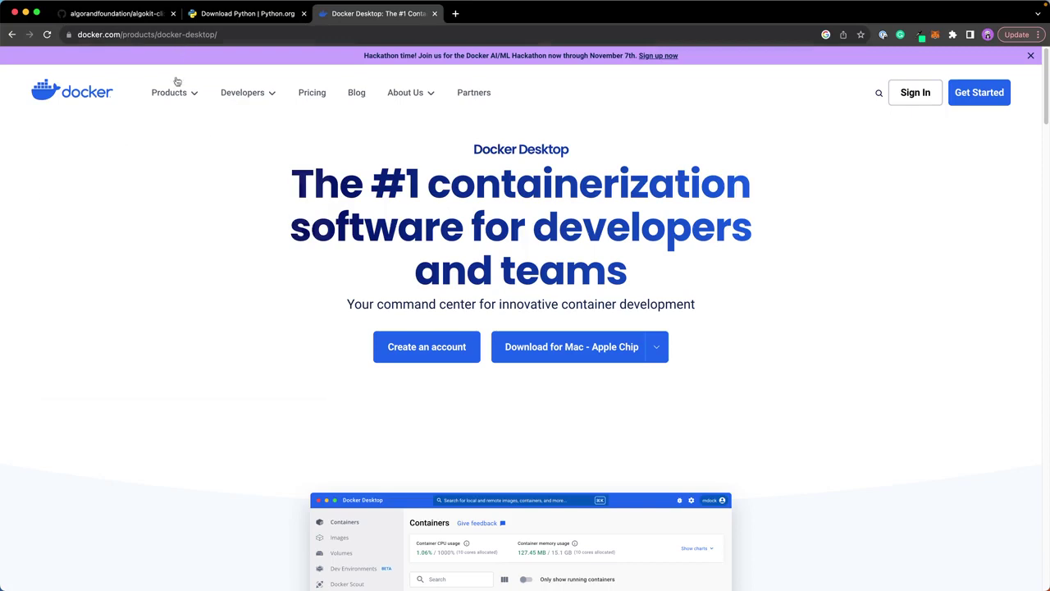
# Step: Check the Docker Desktop download options, and review the README's pipx installation instructions with their linked Docker guide
pyautogui.moveTo(661, 348)
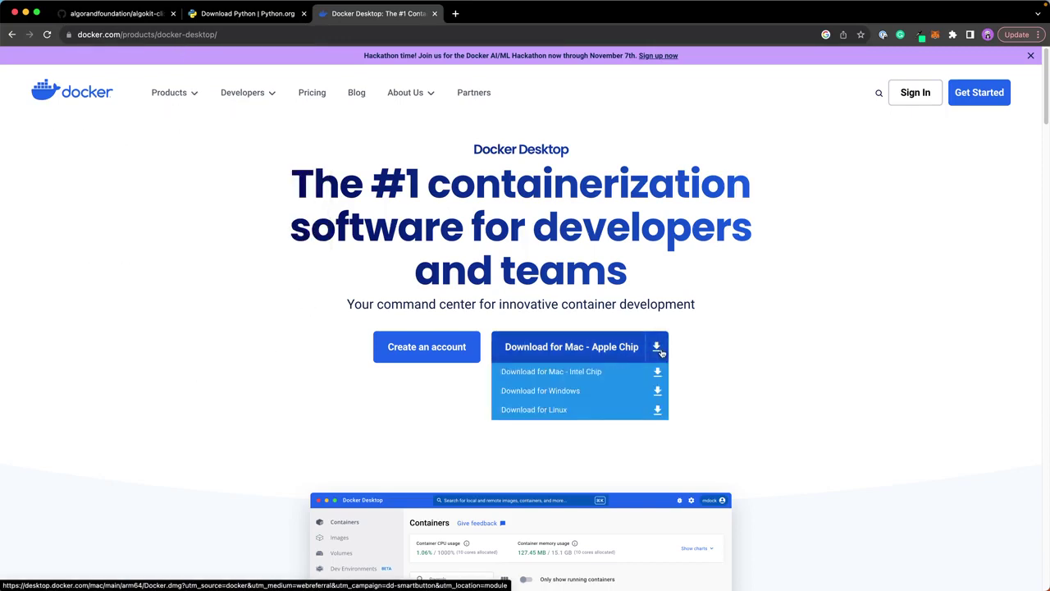
pyautogui.click(115, 13)
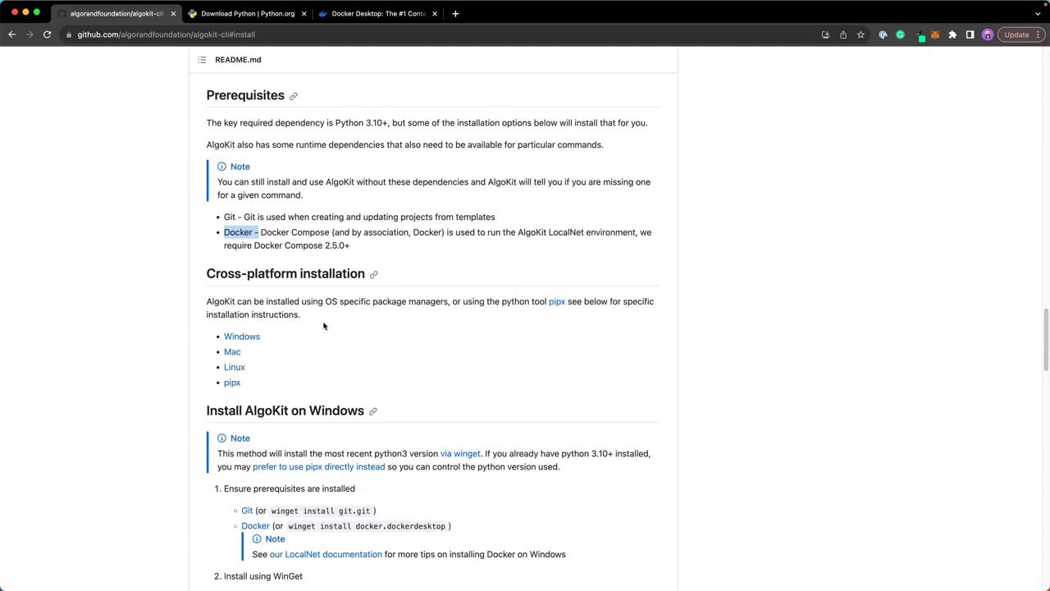
pyautogui.click(232, 384)
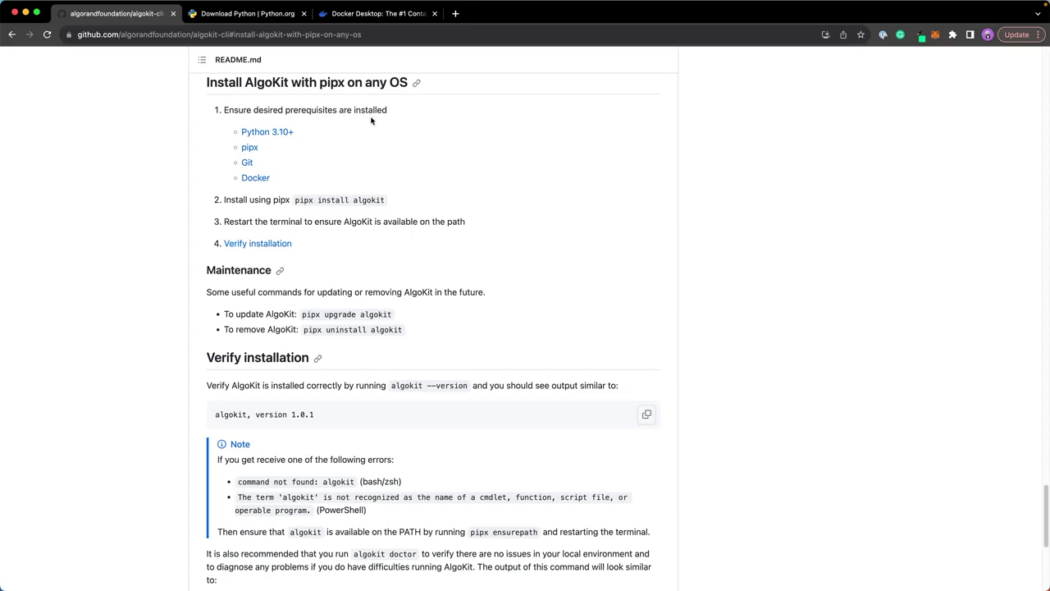
pyautogui.click(247, 181)
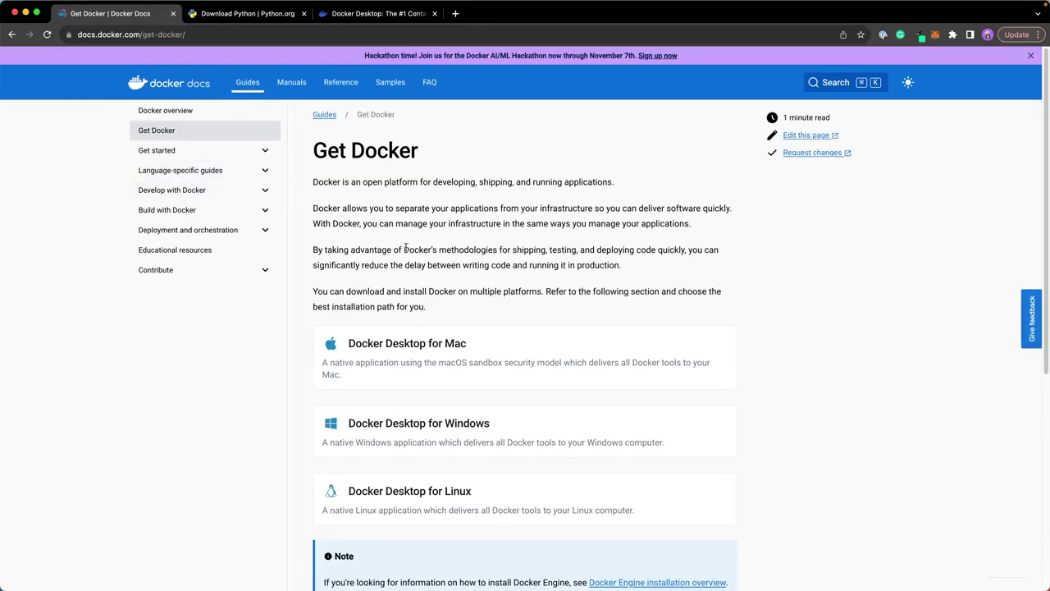
pyautogui.press('super+bracketleft')
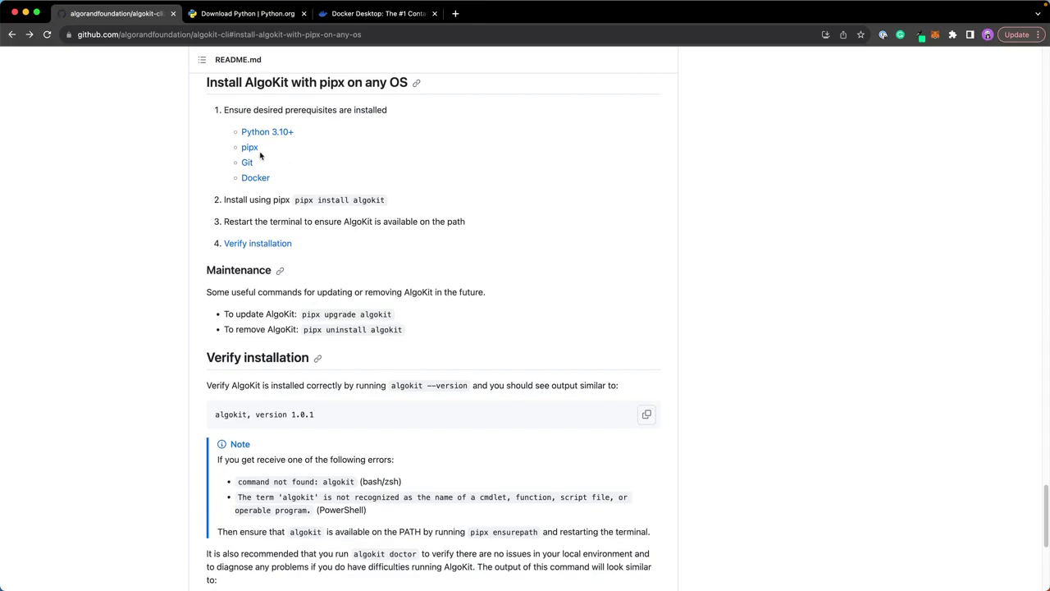
# Step: Copy the pip-based install command from the linked pipx installation page and run `python3 -m pip install --user pipx` in iTerm
pyautogui.click(250, 148)
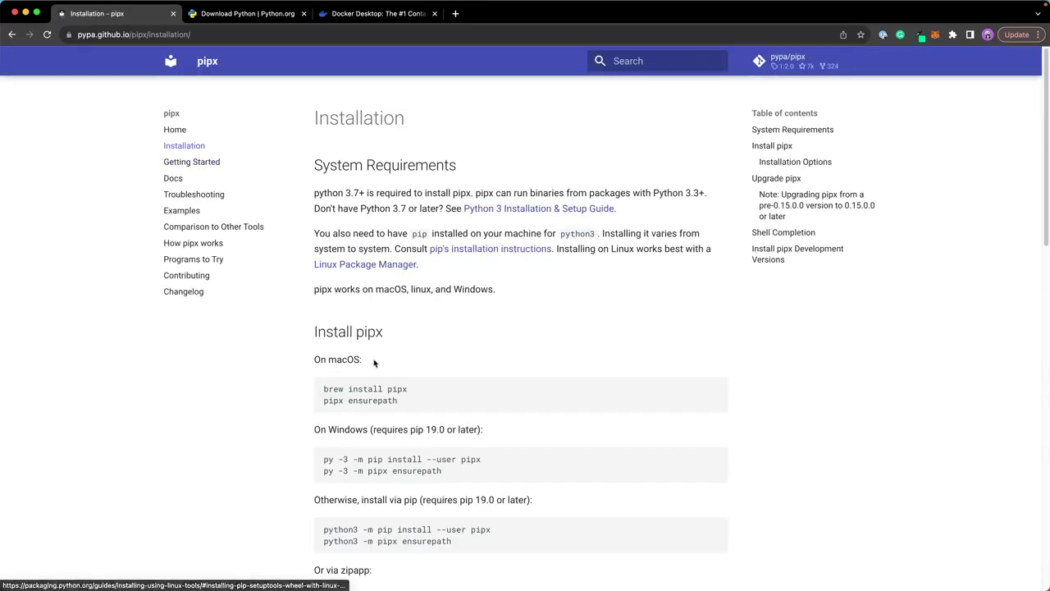
pyautogui.scroll(-2, 376, 377)
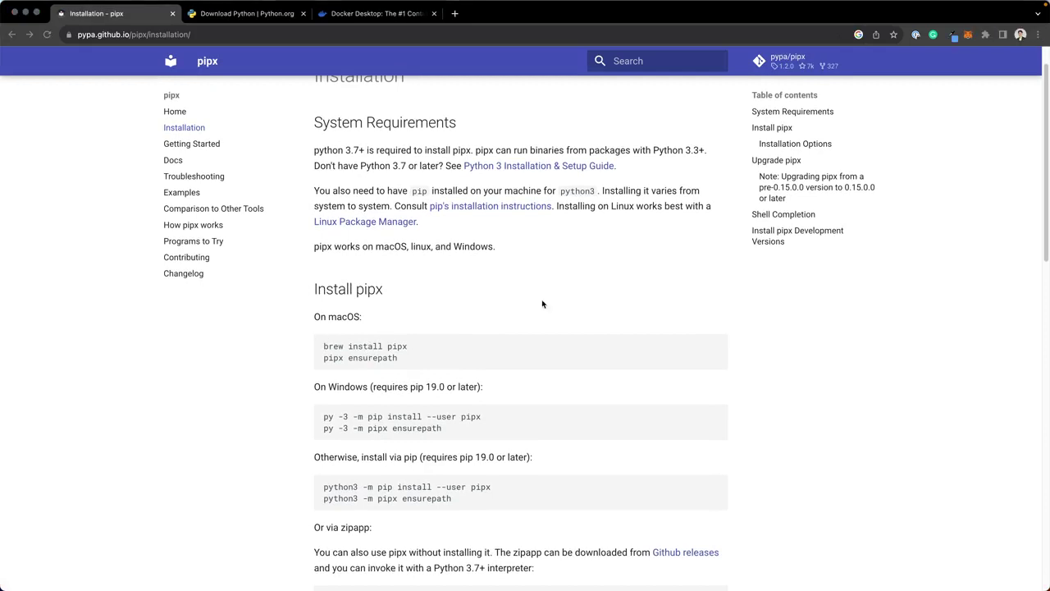
pyautogui.click(324, 489)
pyautogui.moveTo(324, 489); pyautogui.dragTo(503, 487)
pyautogui.press('super+c')
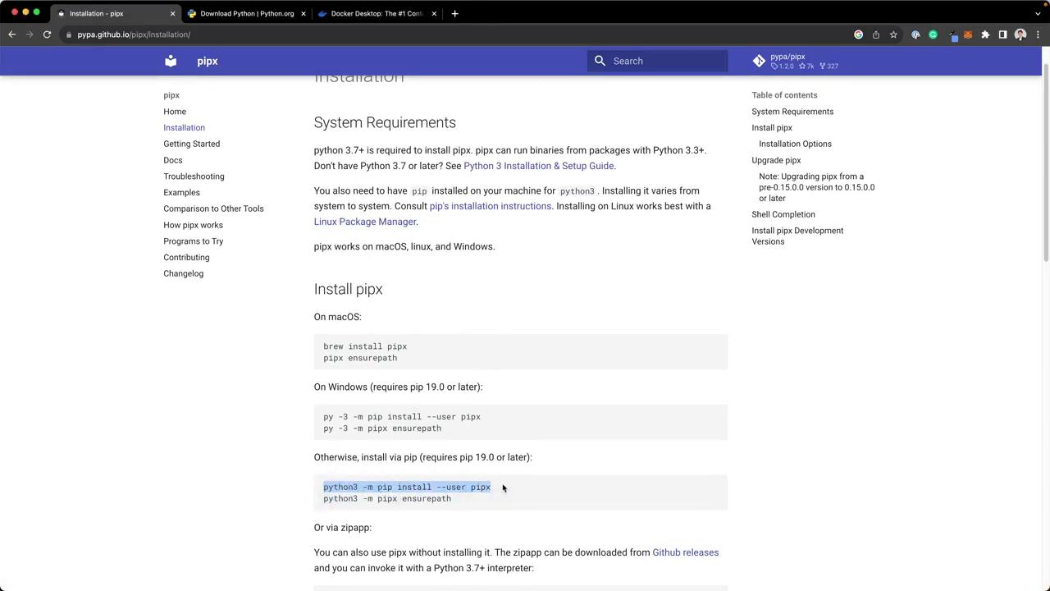
pyautogui.hotkey('ctrl', 'Right')
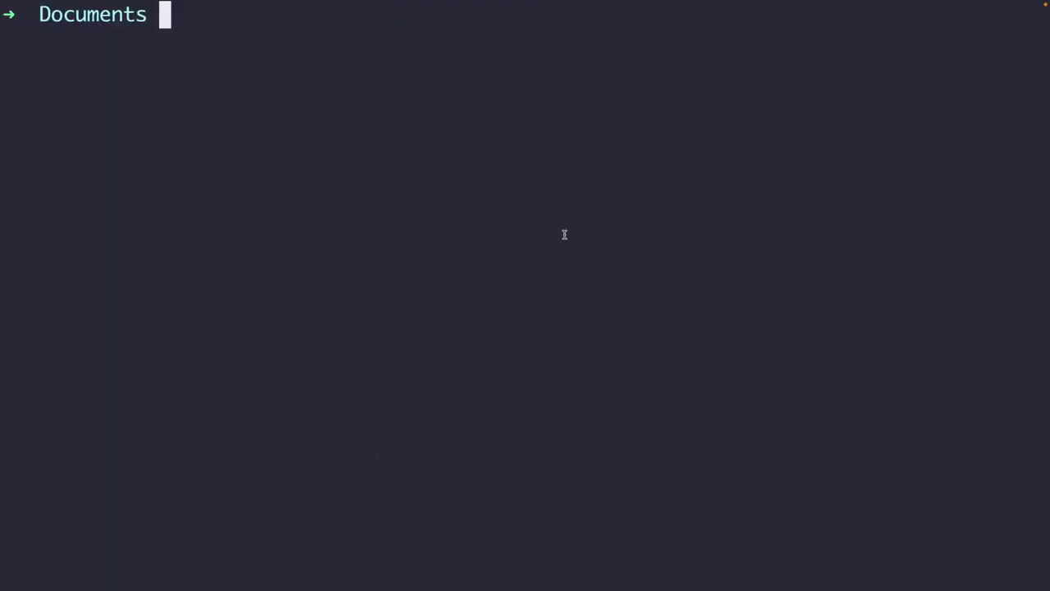
pyautogui.press('super+v')
pyautogui.press('Return')
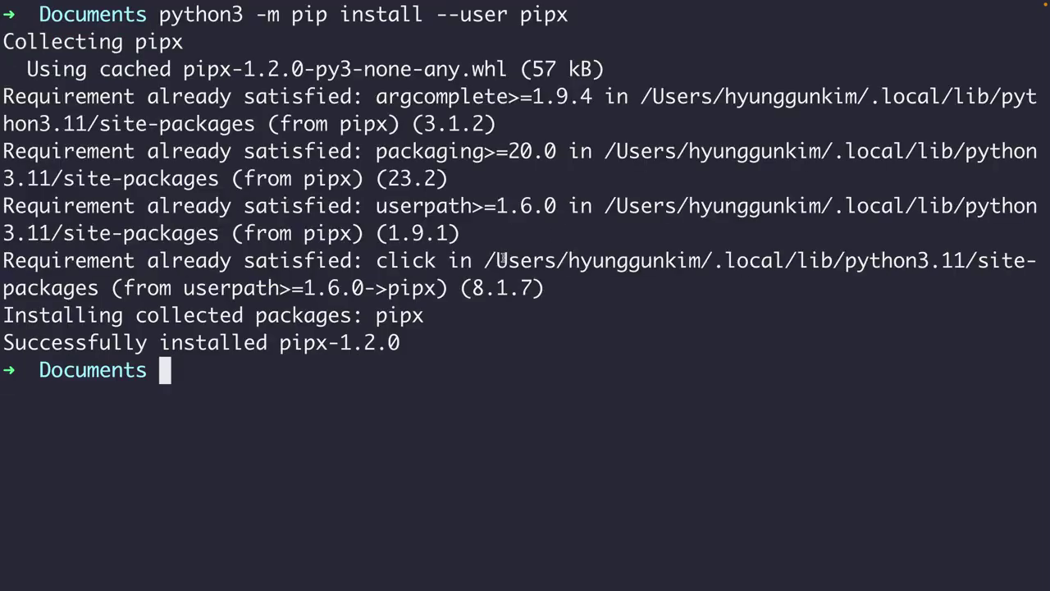
# Step: Copy `python3 -m pipx ensurepath` from the pipx installation page in Chrome and run it in iTerm
pyautogui.hotkey('ctrl', 'Left')
pyautogui.moveTo(324, 498); pyautogui.dragTo(492, 506)
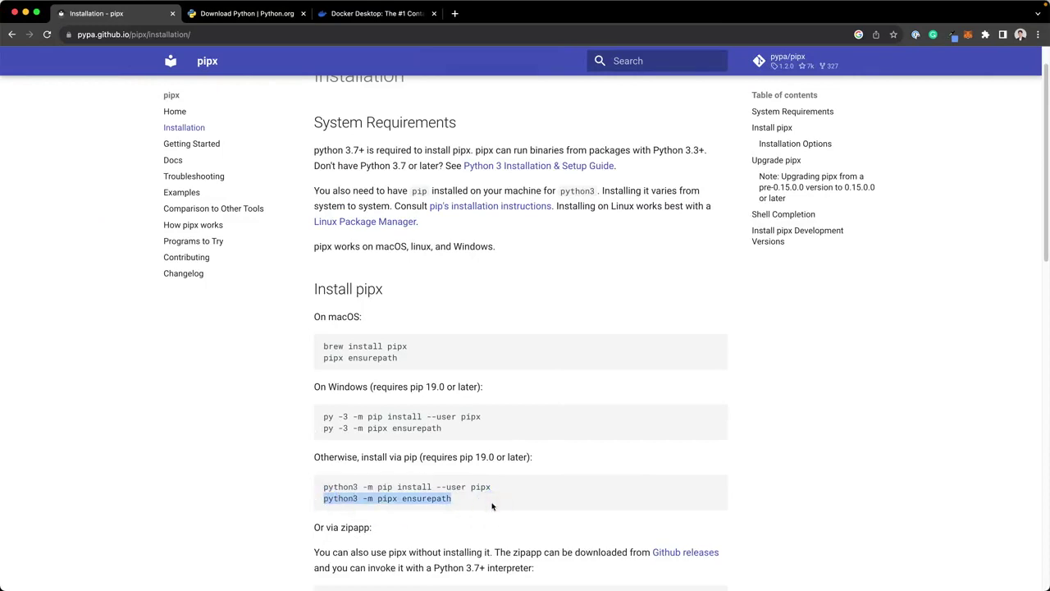
pyautogui.press('super+c')
pyautogui.hotkey('ctrl', 'Right')
pyautogui.press('super+v')
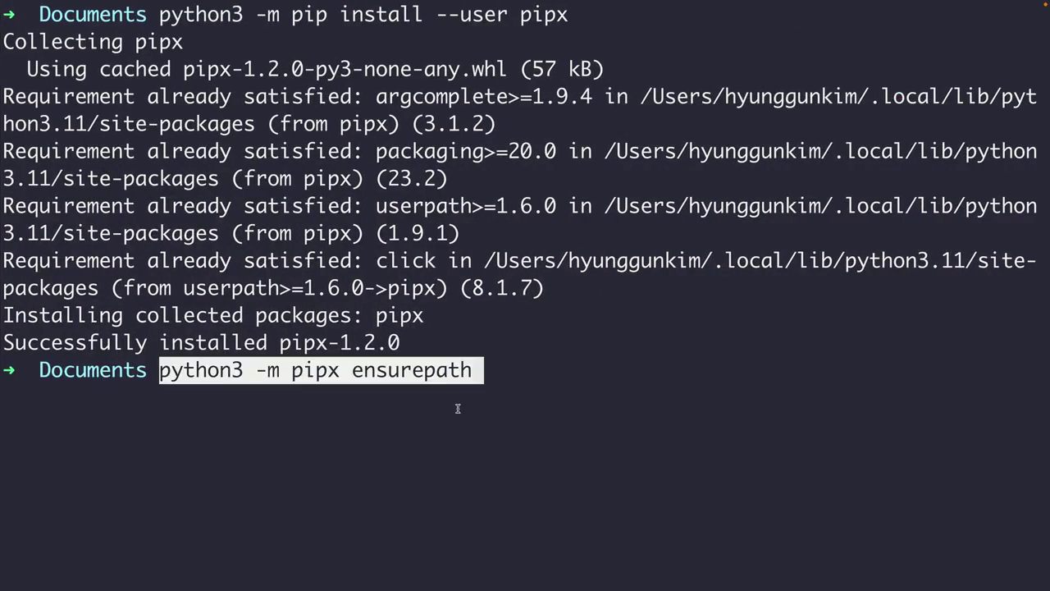
pyautogui.press('Return')
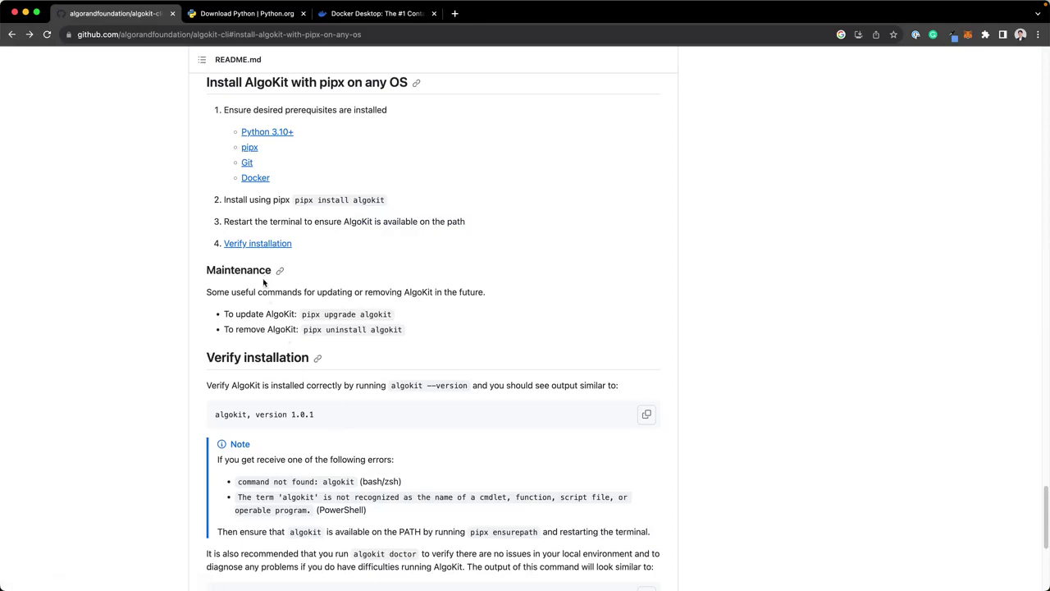
# Step: Copy `pipx install algokit` from the AlgoKit README and run it in a cleared iTerm session
pyautogui.click(294, 200)
pyautogui.moveTo(294, 201); pyautogui.dragTo(425, 202)
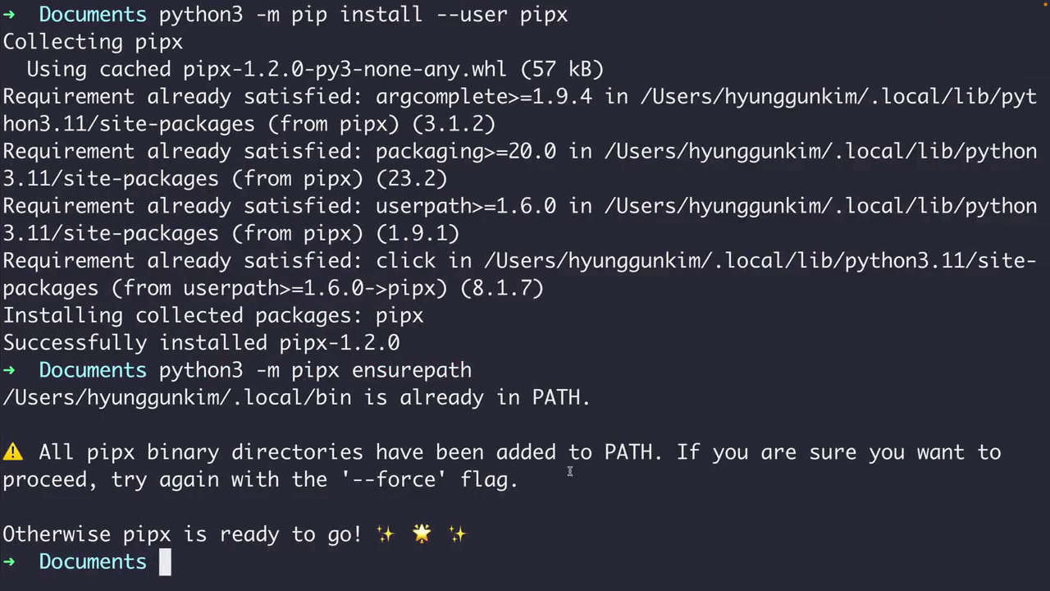
pyautogui.write('clear')
pyautogui.press('Return')
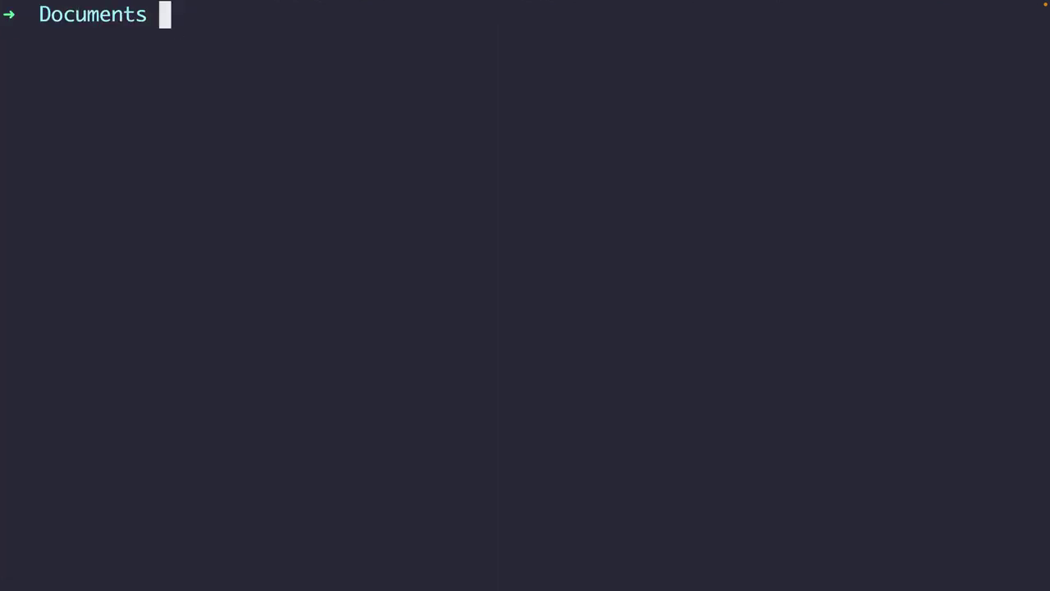
pyautogui.press('super+v')
pyautogui.press('Return')
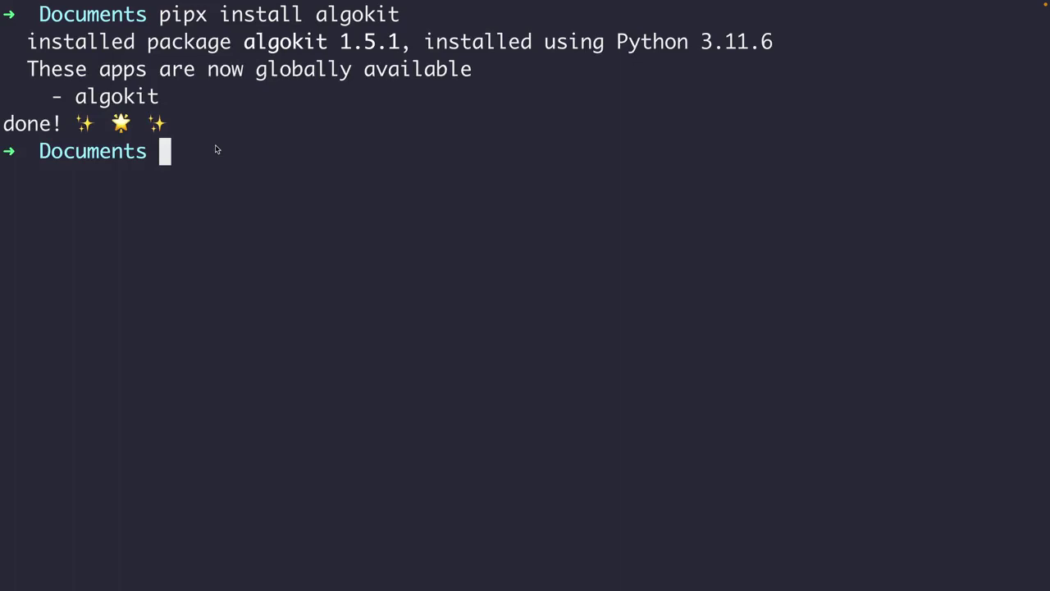
# Step: Verify the AlgoKit installation by running `algokit --version`
pyautogui.write('algokit ')
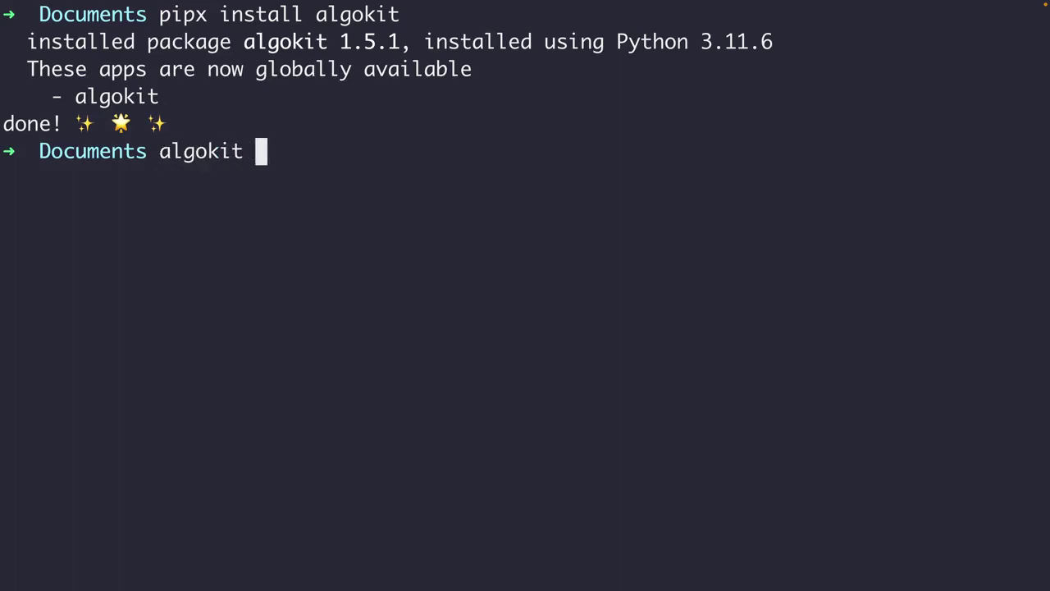
pyautogui.write('--version')
pyautogui.press('Return')
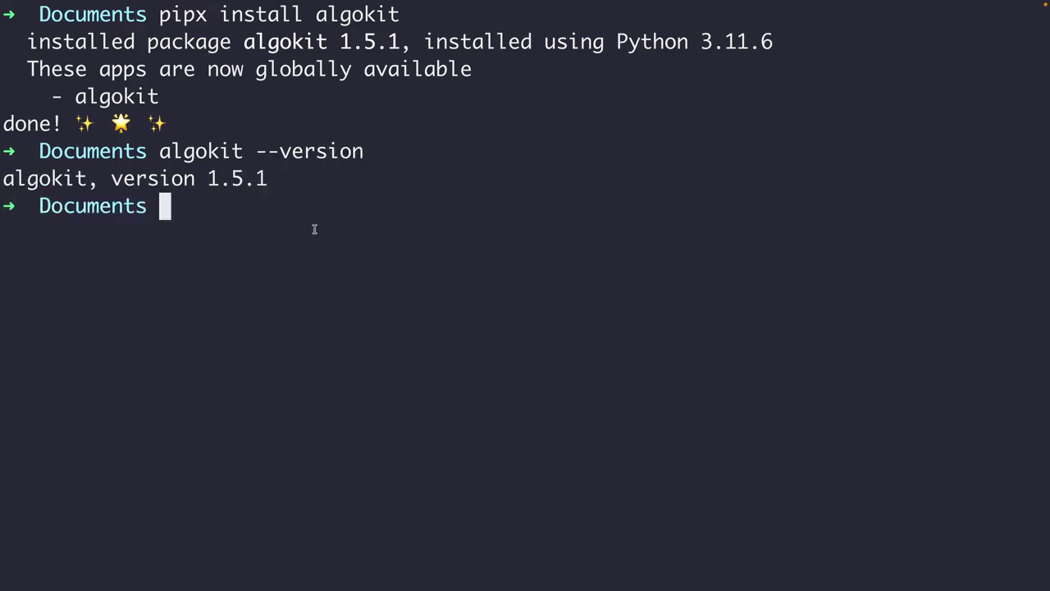
# Step: Check the README's restart instruction, and restart iTerm by quitting it and launching it again
pyautogui.press('super+Tab')
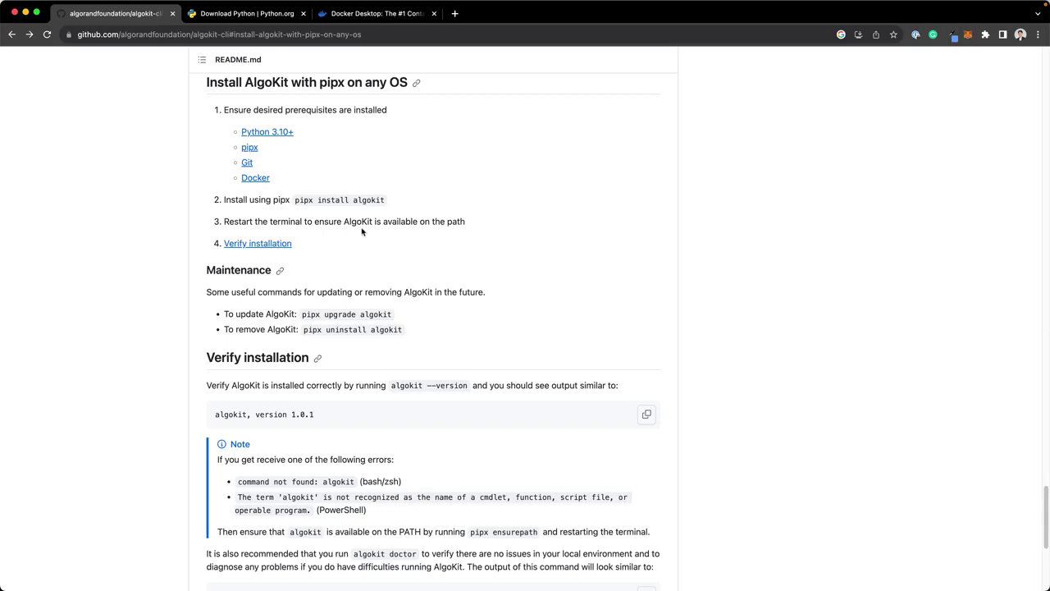
pyautogui.press('super+Tab')
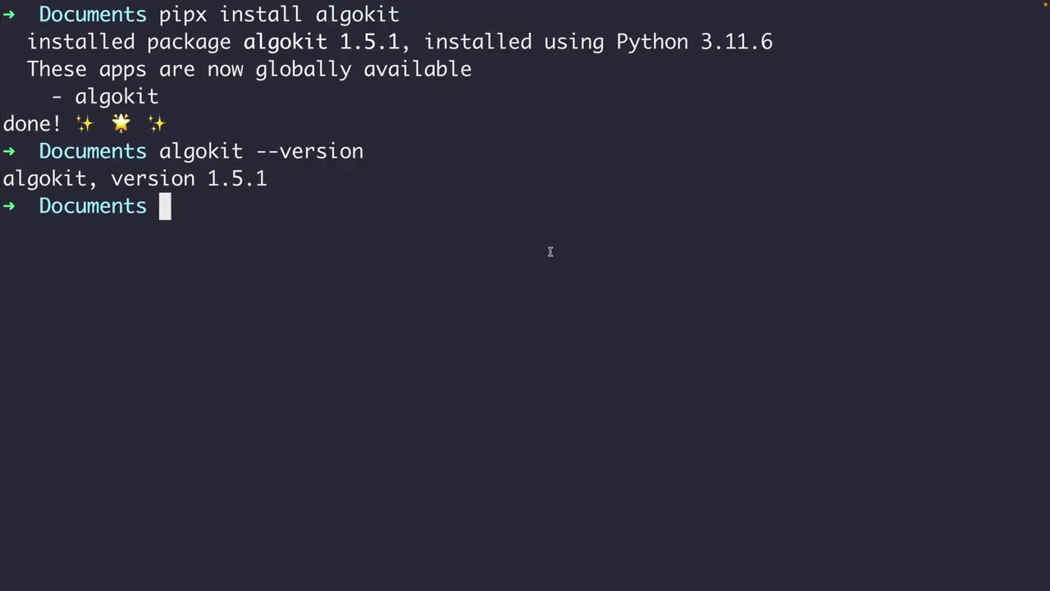
pyautogui.press('super+q')
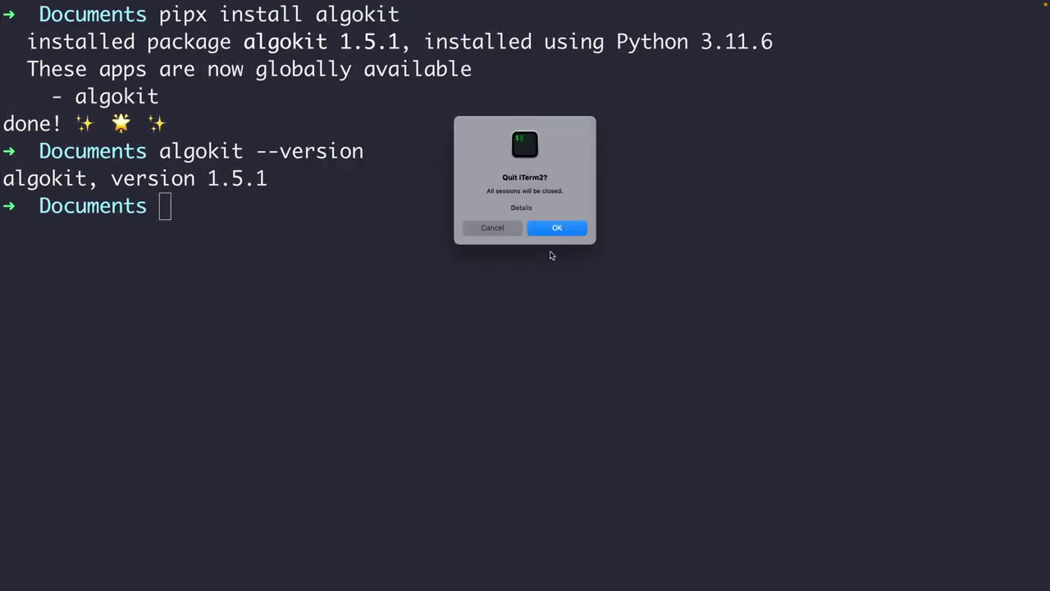
pyautogui.press('Return')
pyautogui.press('super+space')
pyautogui.write('iterm')
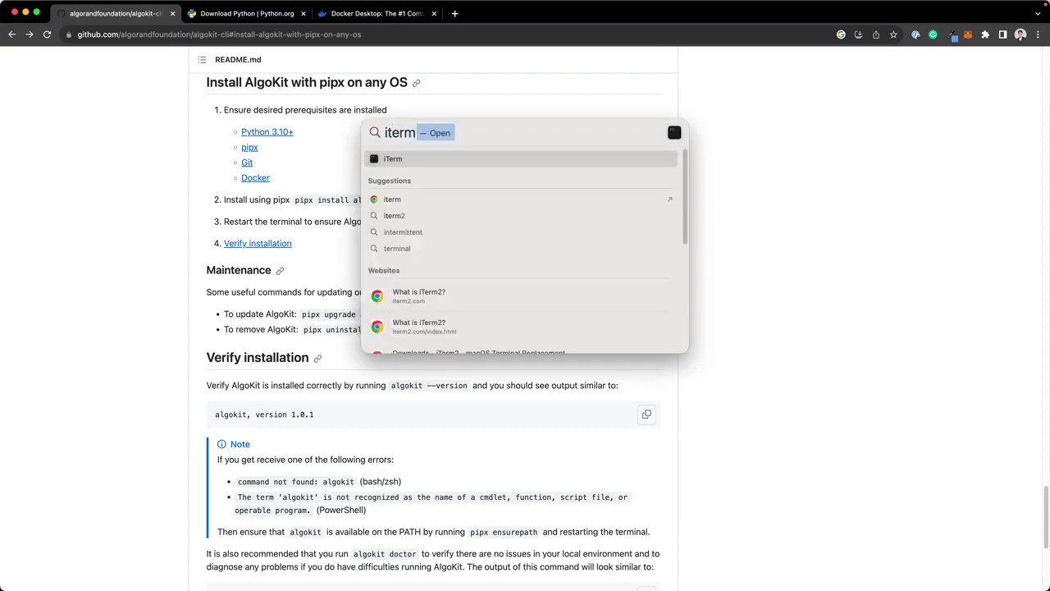
pyautogui.press('Return')
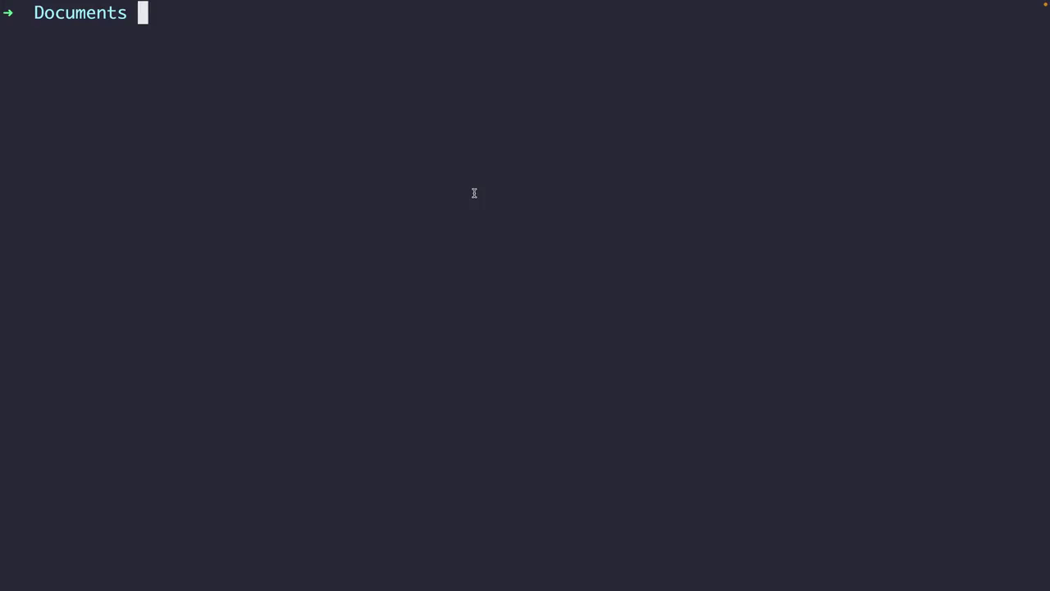
# Step: Start a new project with `algokit init` and choose the tealscript template
pyautogui.write('algokit init')
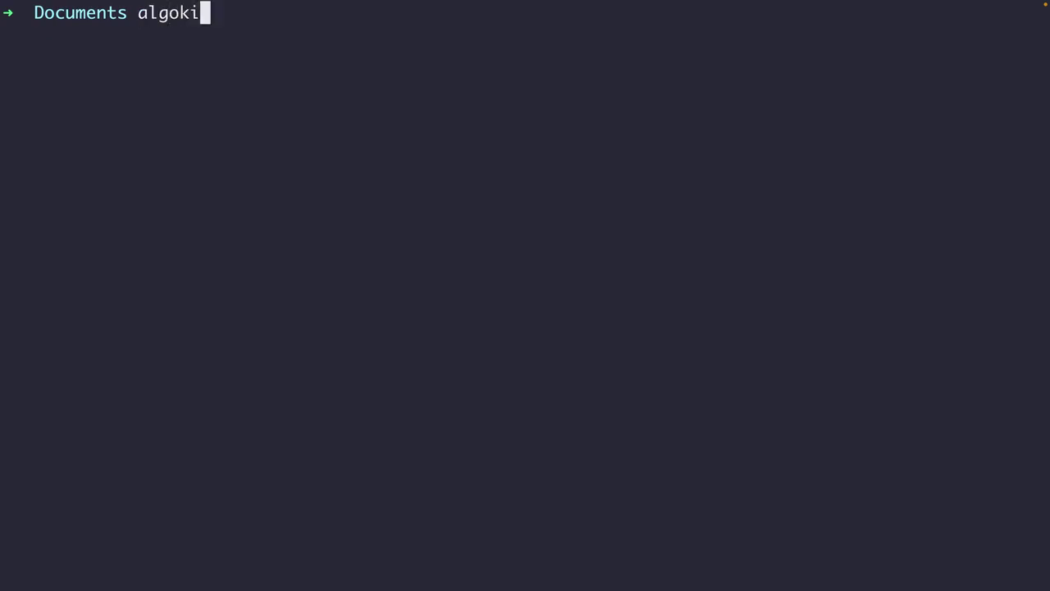
pyautogui.press('Return')
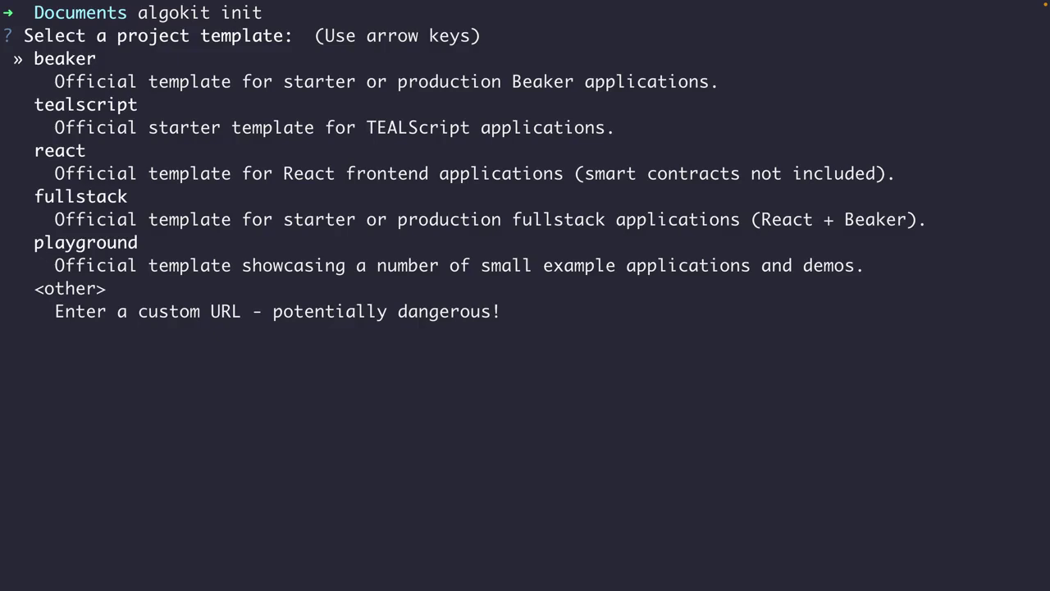
pyautogui.press('Down')
pyautogui.press('Return')
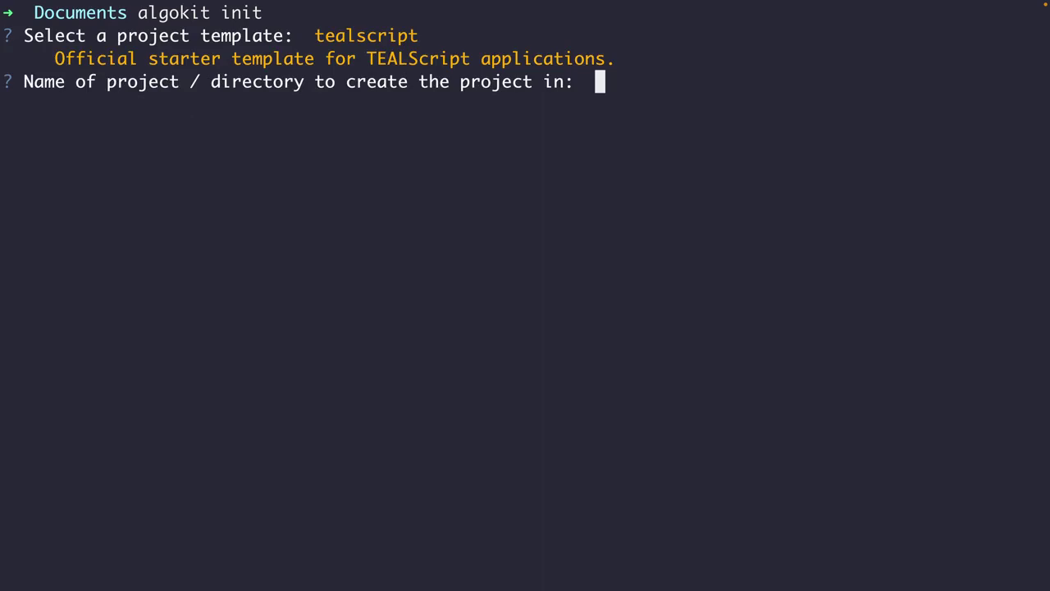
# Step: Name the project directory Tealscript-demo and accept running `algokit bootstrap` to install its dependencies
pyautogui.write('Tea')
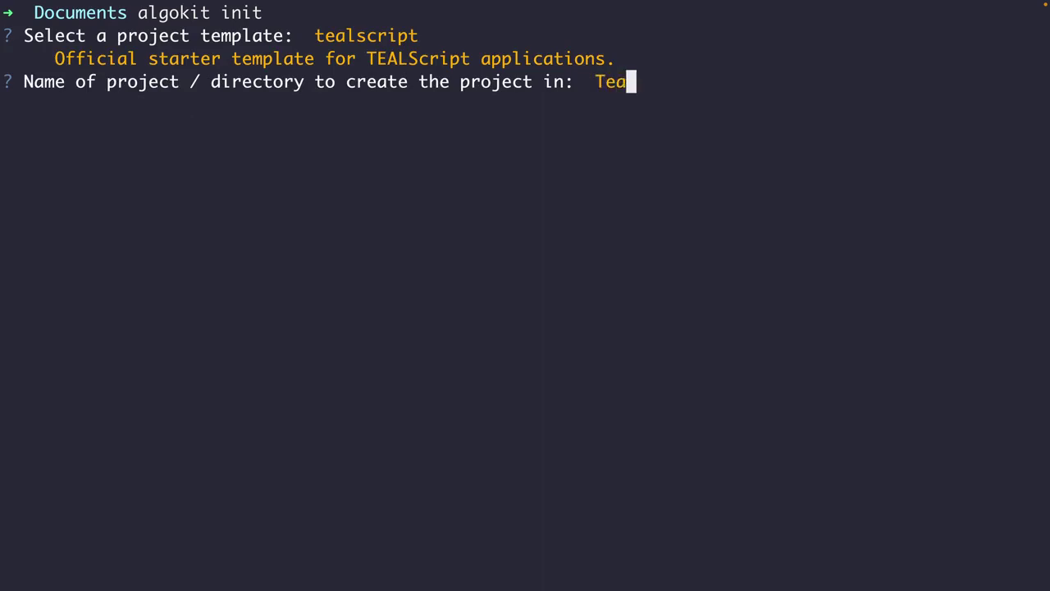
pyautogui.write('lscript-demo')
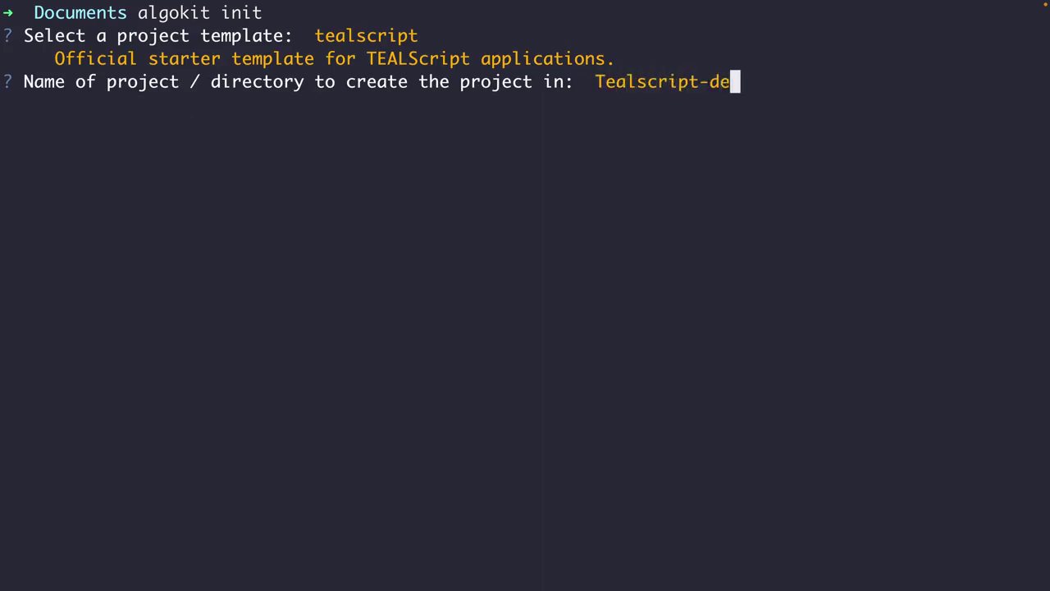
pyautogui.press('Return')
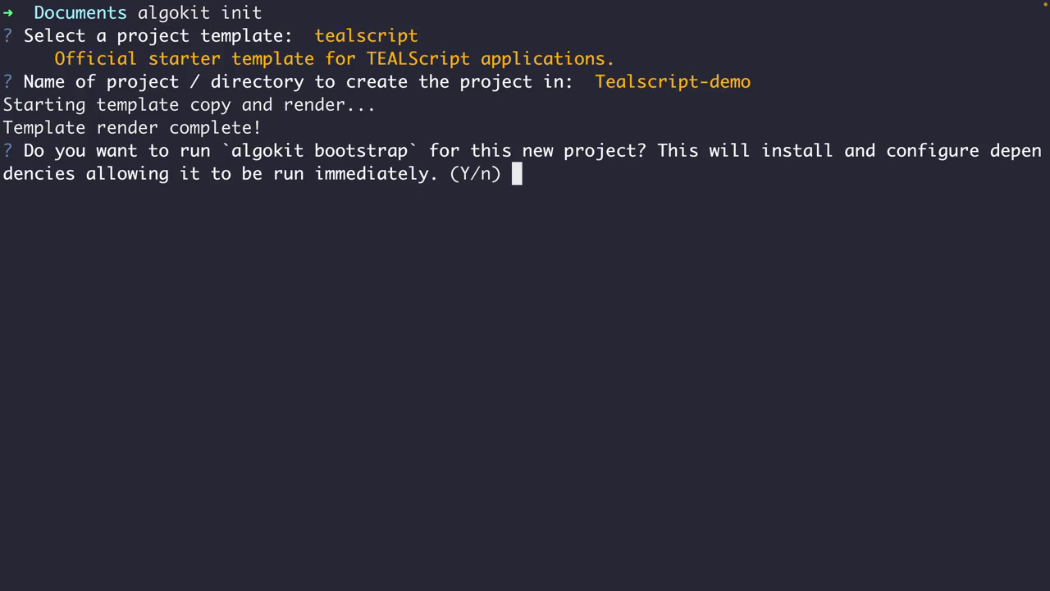
pyautogui.press('Return')
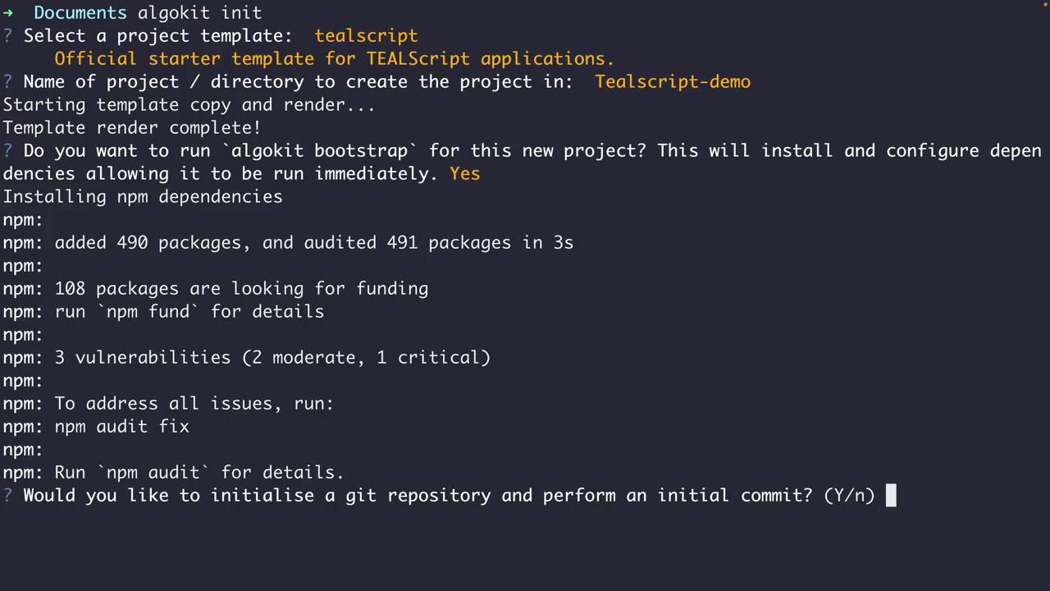
# Step: Accept initialising a git repository with an initial commit, and read the Usage section of the generated project's README in VS Code
pyautogui.press('Return')
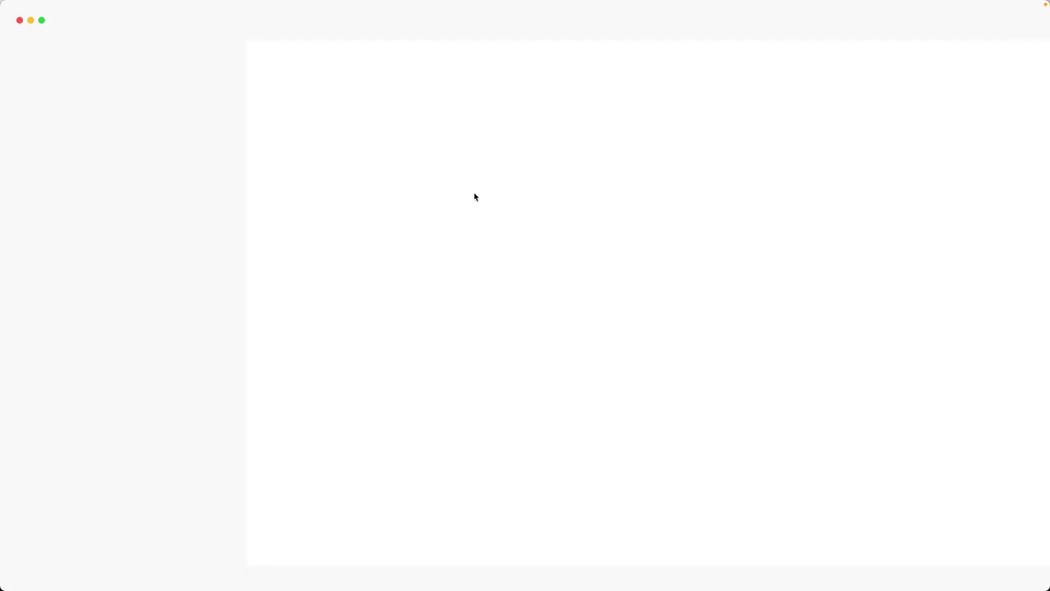
pyautogui.click(607, 302)
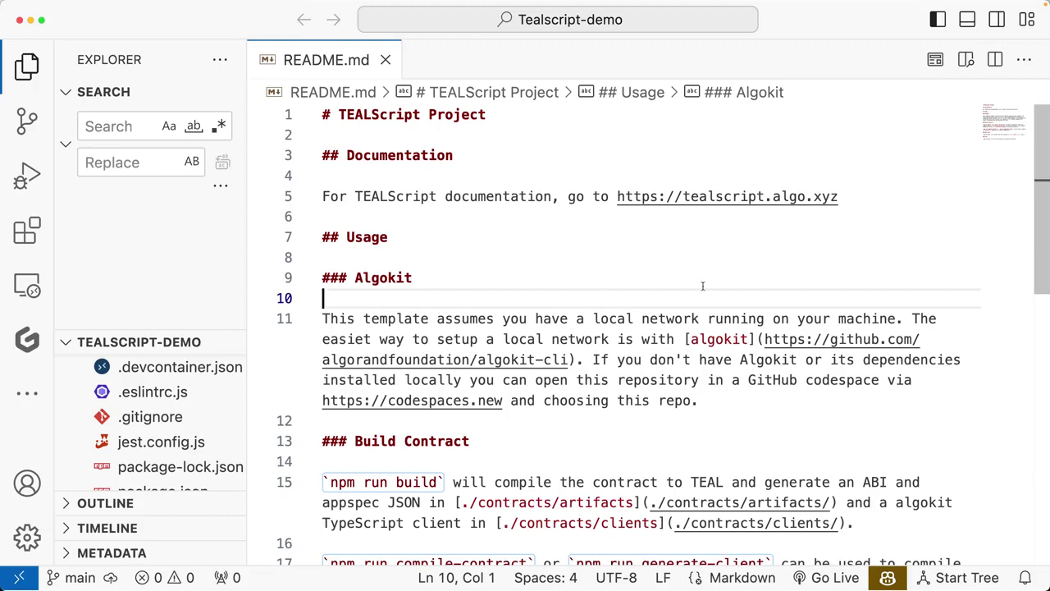
pyautogui.scroll(-2, 702, 284)
pyautogui.scroll(-5, 703, 285)
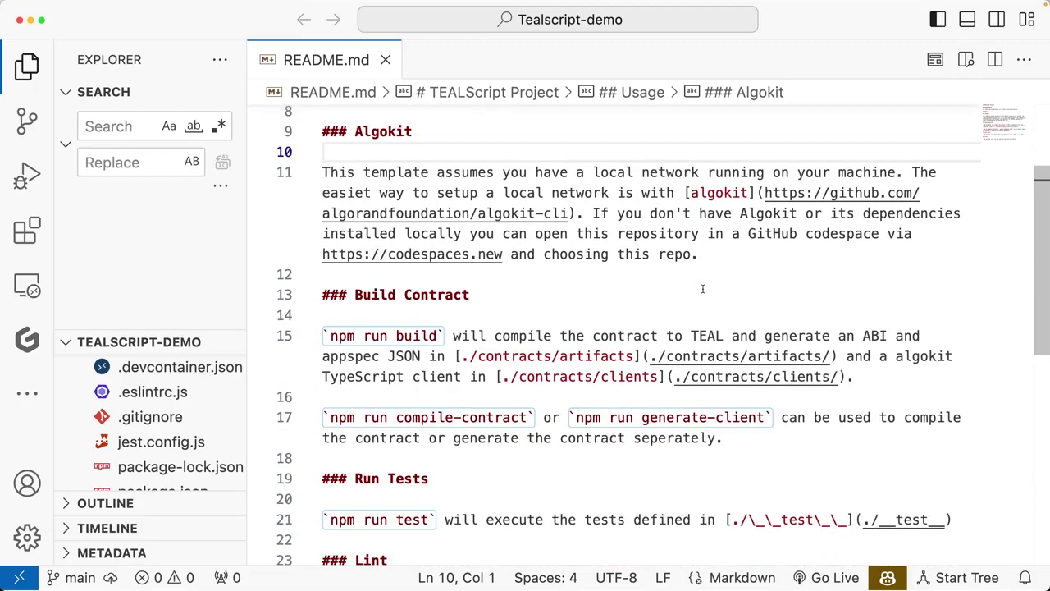
# Step: Collapse the Search section in the file explorer and open Tealscript-demo.algo.ts from the contracts folder
pyautogui.click(65, 91)
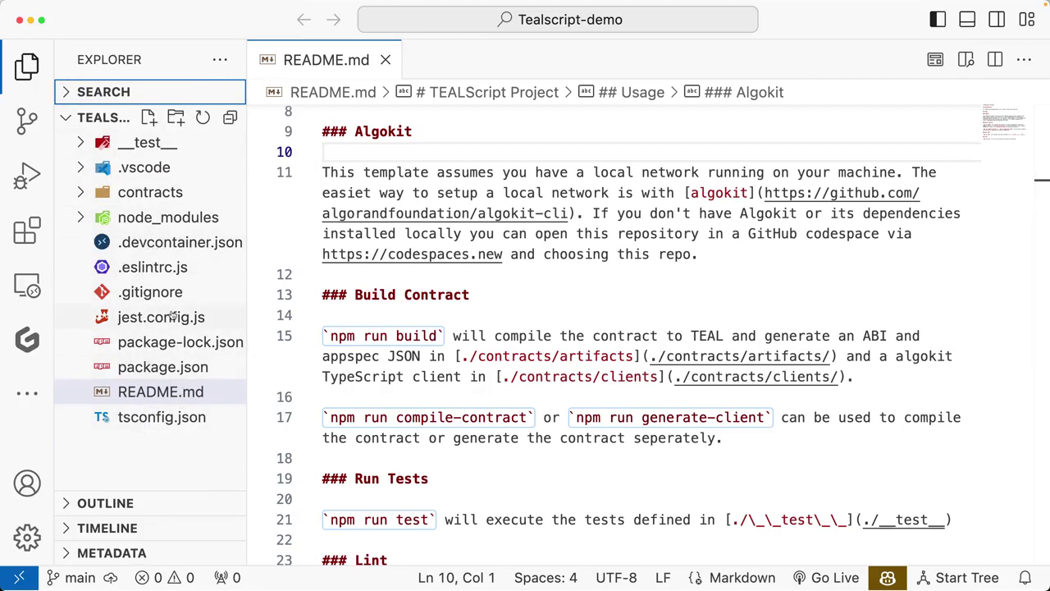
pyautogui.click(147, 192)
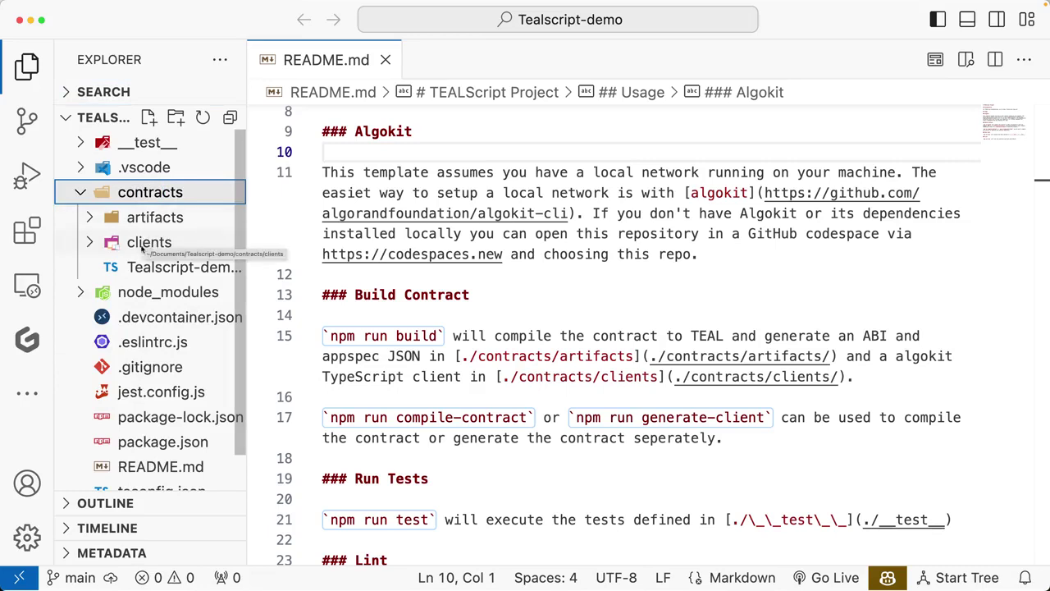
pyautogui.click(170, 268)
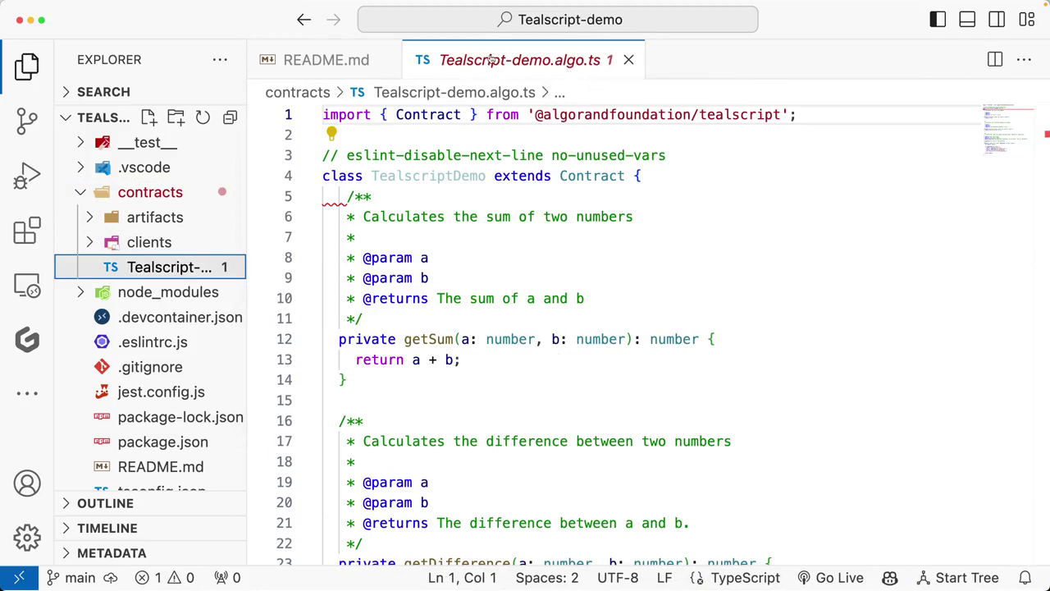
# Step: Inspect the contents of the artifacts and clients folders, collapse both, and return to the Tealscript-demo.algo.ts contract
pyautogui.click(153, 220)
pyautogui.click(161, 271)
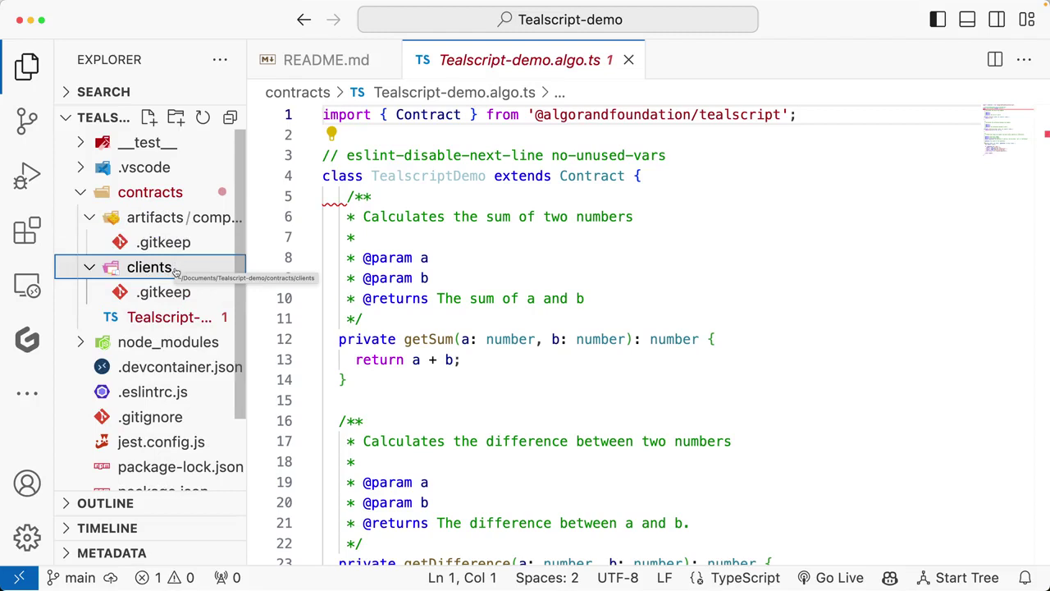
pyautogui.click(174, 271)
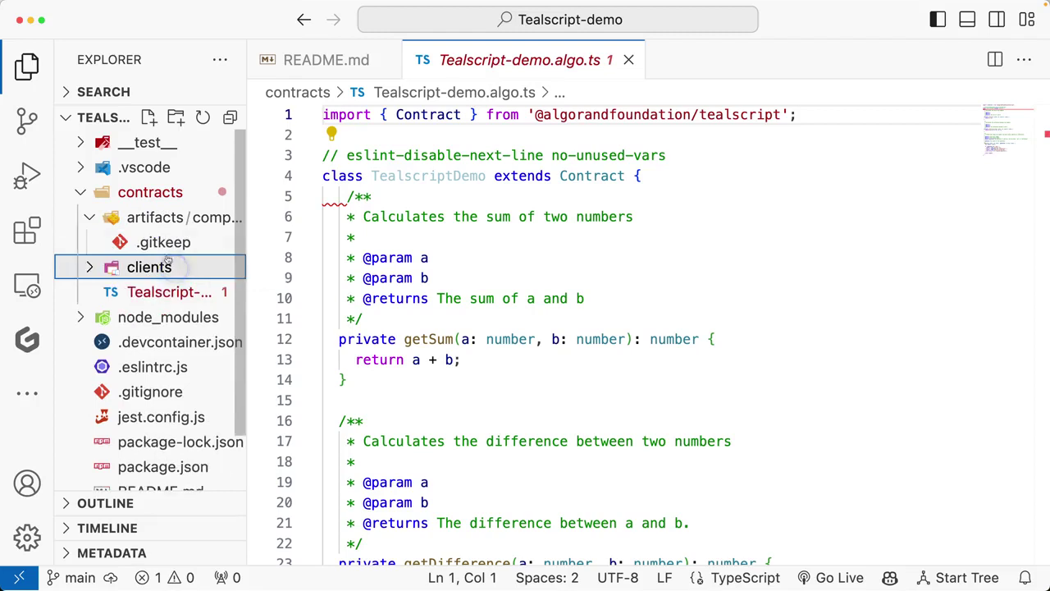
pyautogui.click(97, 217)
pyautogui.click(148, 271)
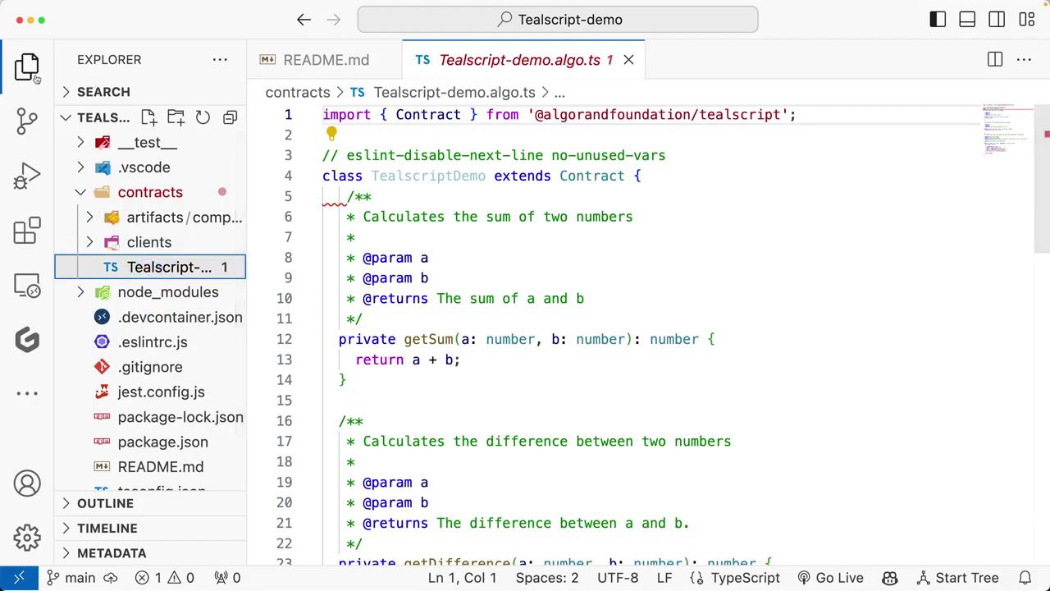
# Step: Hide the sidebar and examine the contract's getSum, getDifference and doMath methods, including their parameters and operation branches
pyautogui.press('super+b')
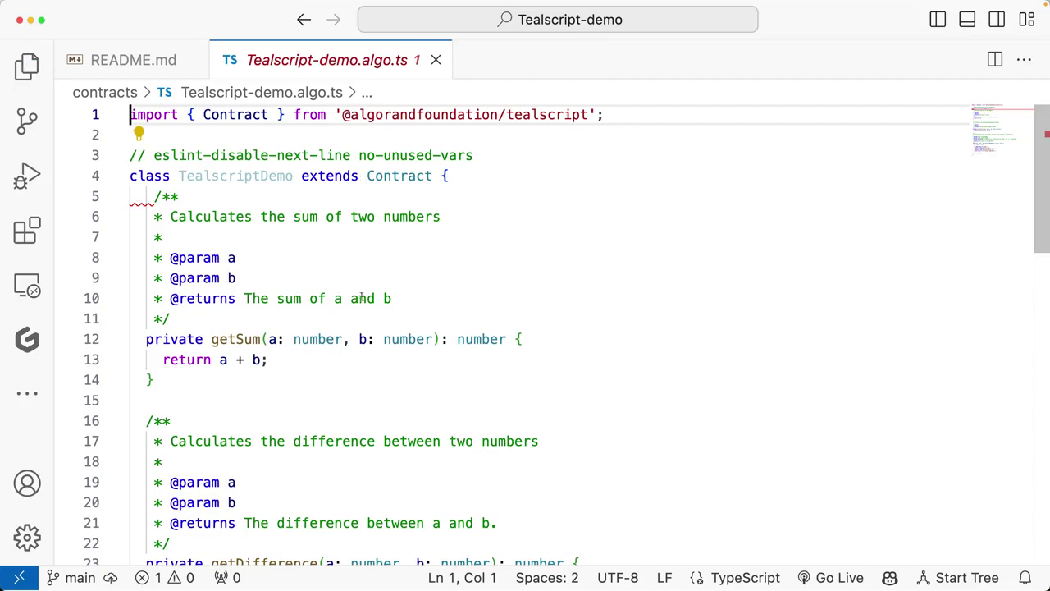
pyautogui.scroll(-4, 349, 310)
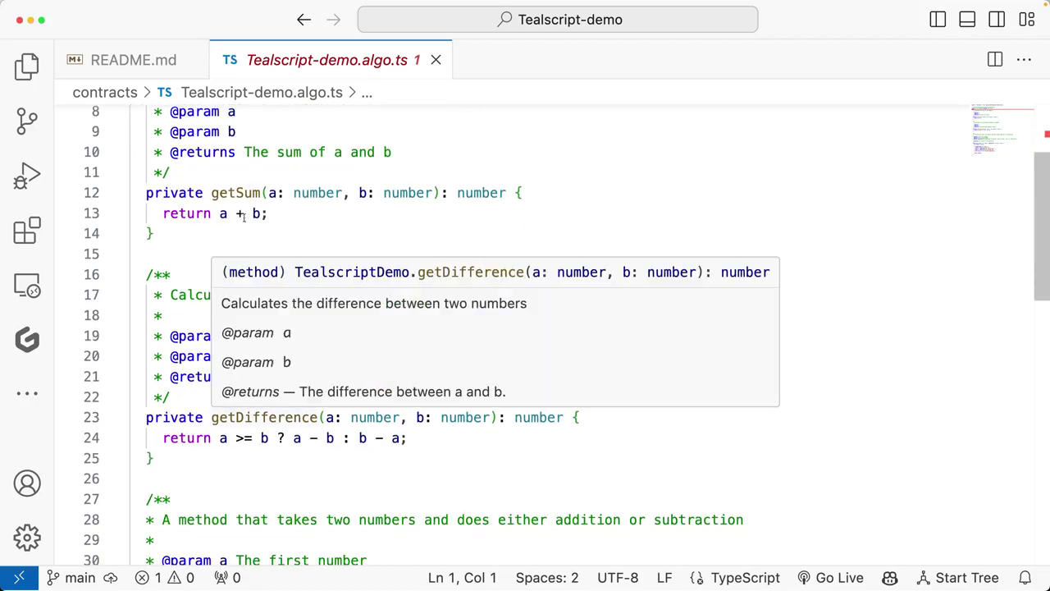
pyautogui.moveTo(234, 193)
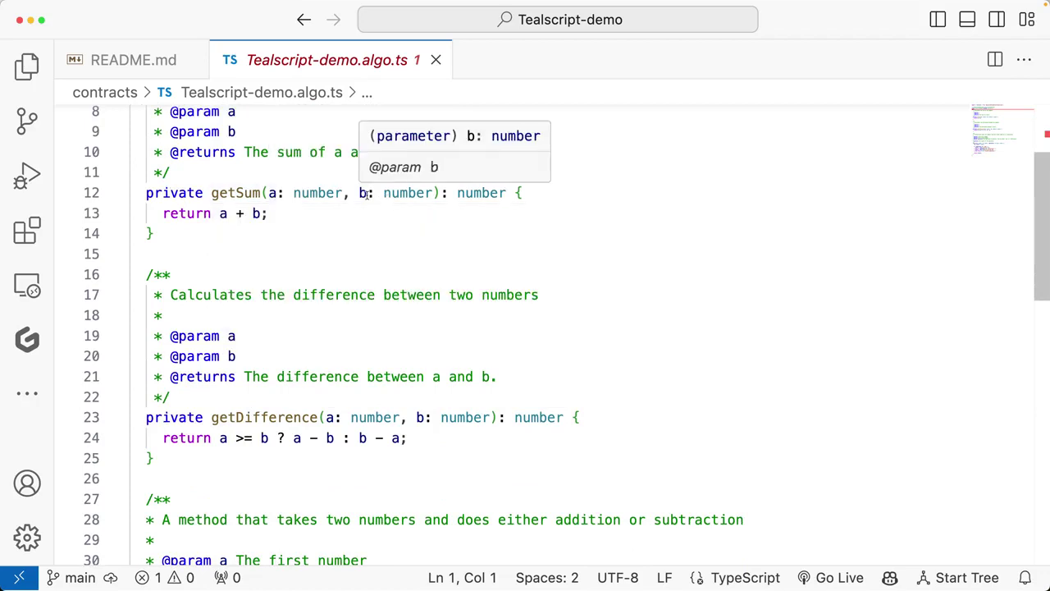
pyautogui.moveTo(365, 193)
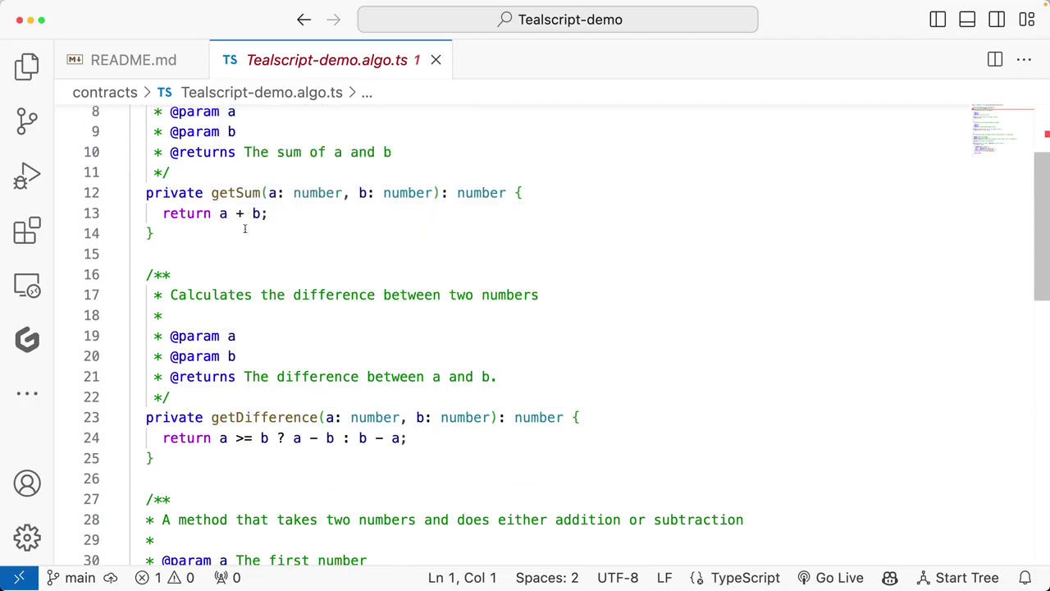
pyautogui.scroll(-2, 267, 251)
pyautogui.moveTo(250, 344)
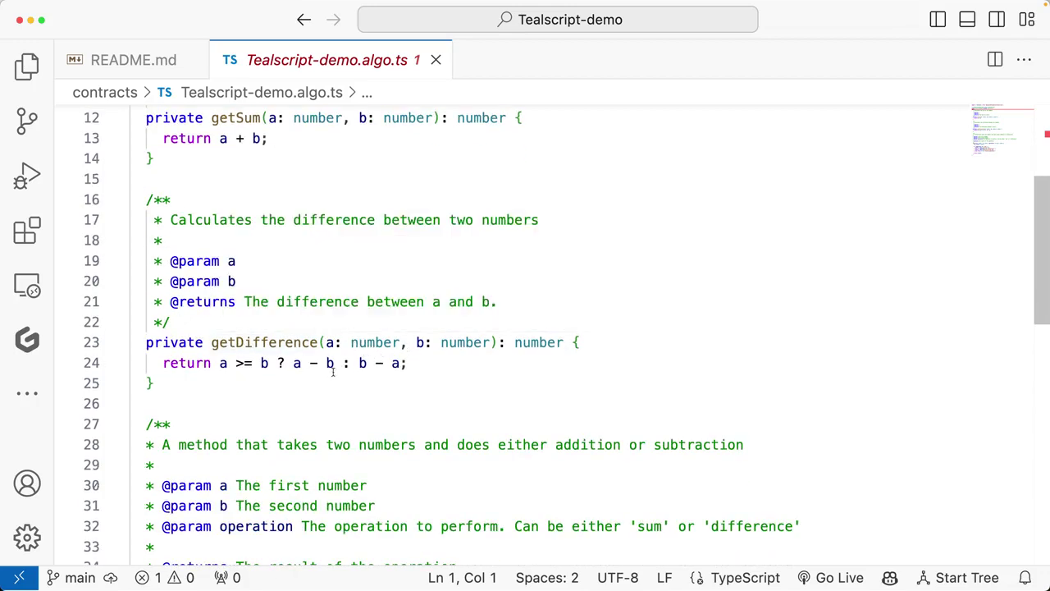
pyautogui.scroll(-1, 328, 371)
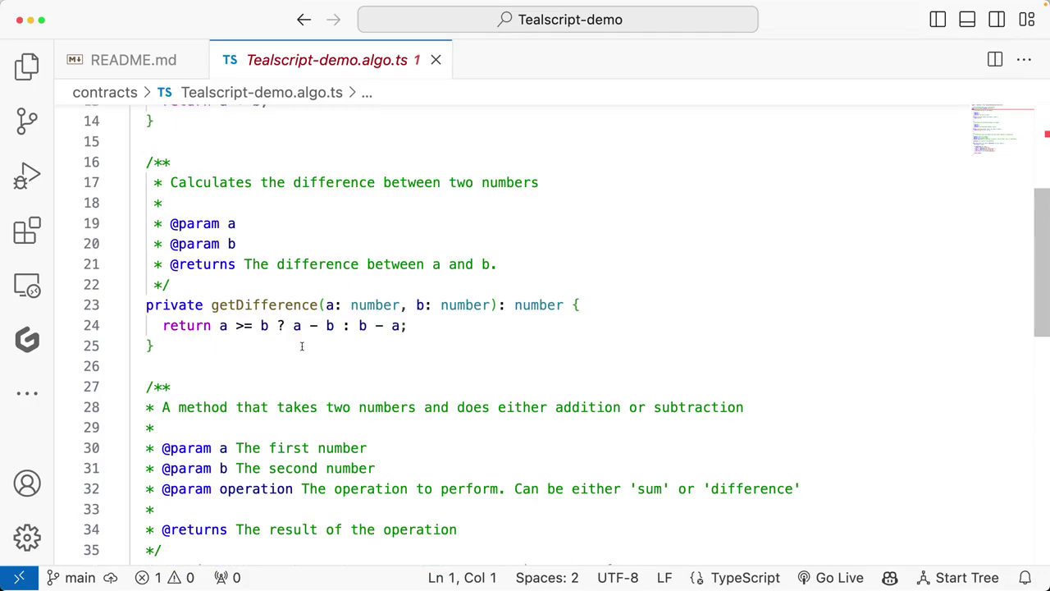
pyautogui.scroll(-5, 302, 346)
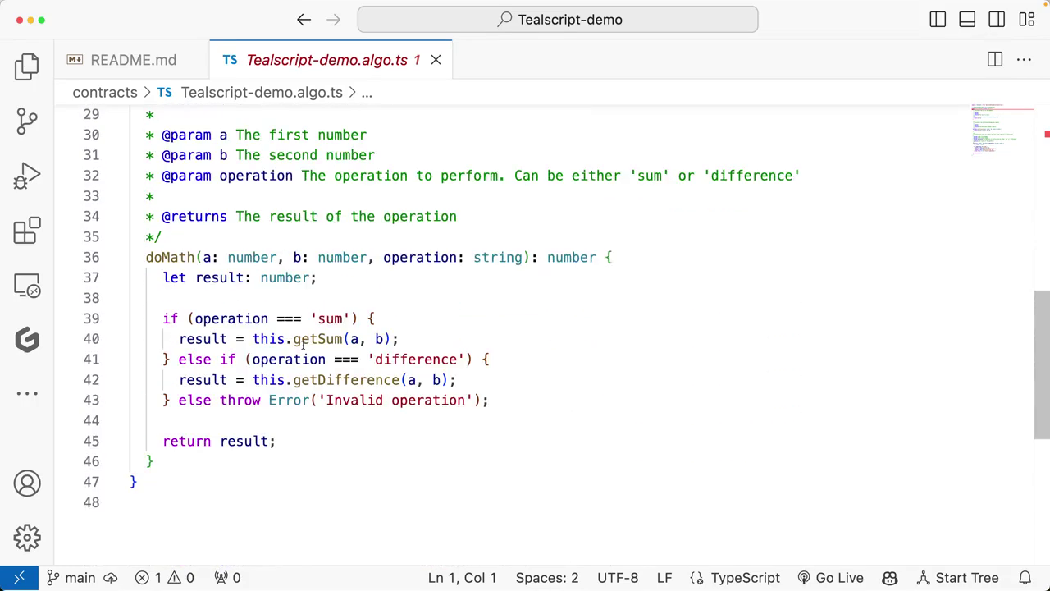
pyautogui.moveTo(144, 261)
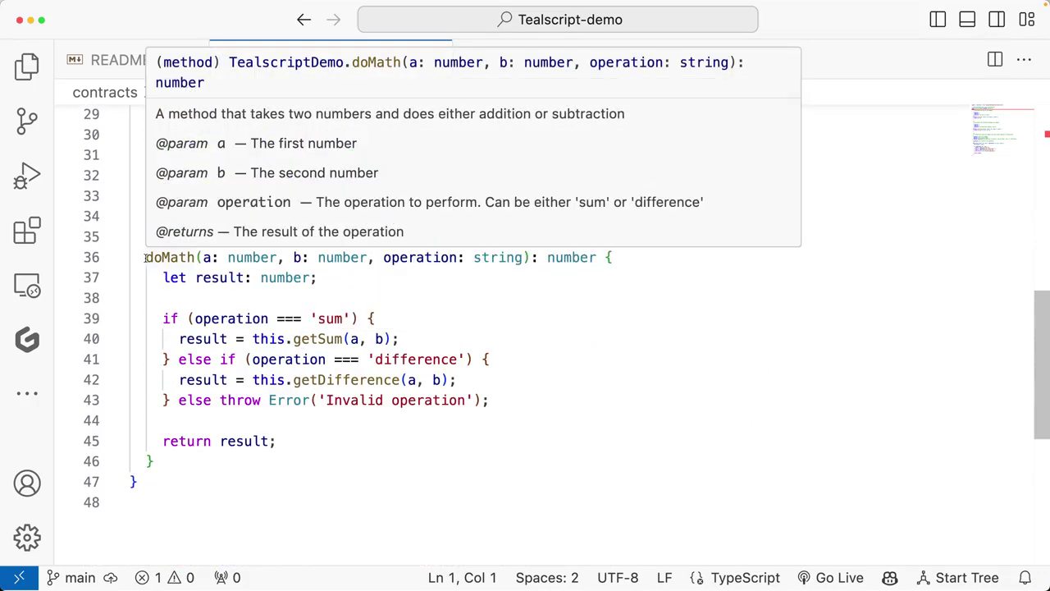
pyautogui.moveTo(210, 263)
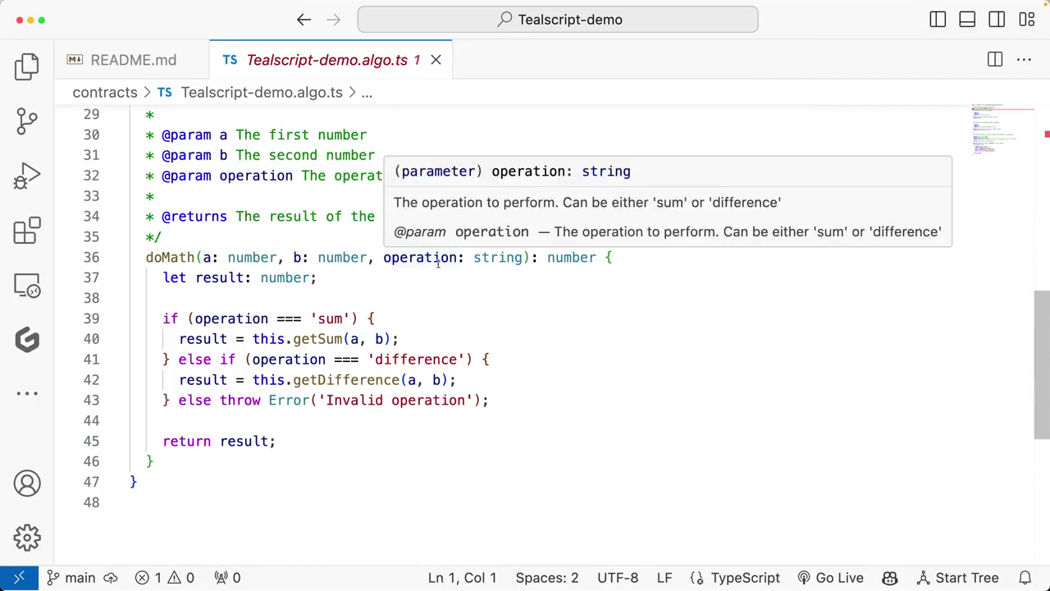
pyautogui.moveTo(417, 258)
pyautogui.moveTo(212, 320)
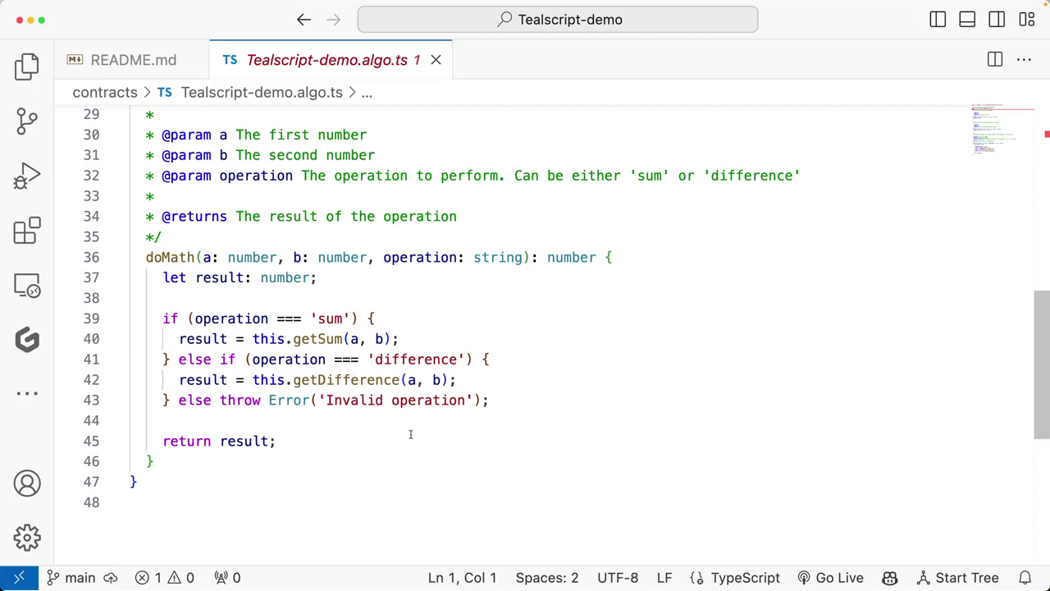
pyautogui.scroll(15, 286, 468)
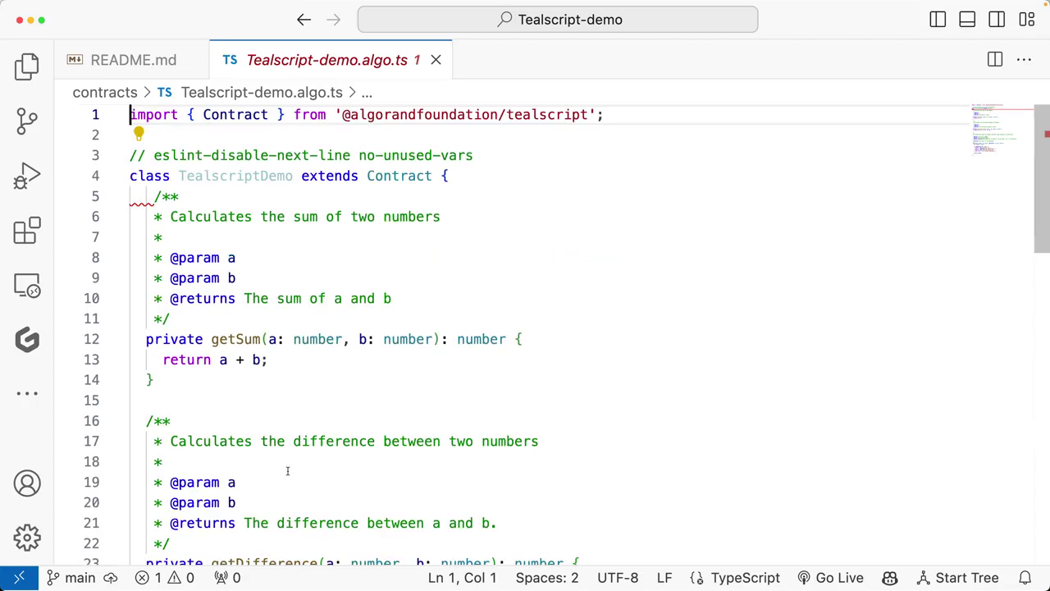
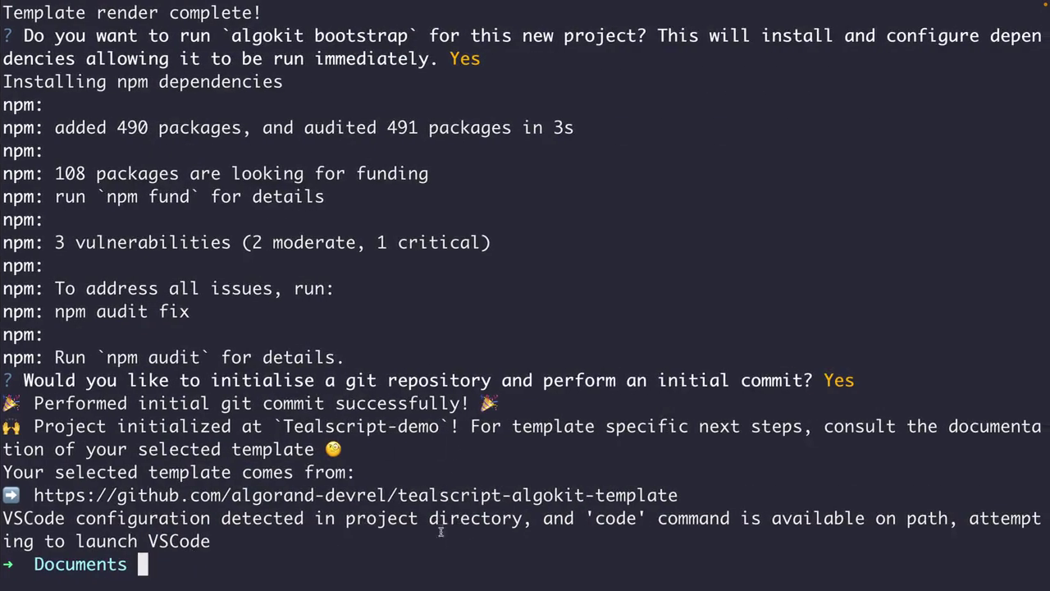
# Step: In the iTerm terminal, clear the output and run `algokit localnet start`, then expand the algokit_sandbox containers in Docker Desktop
pyautogui.write('clear')
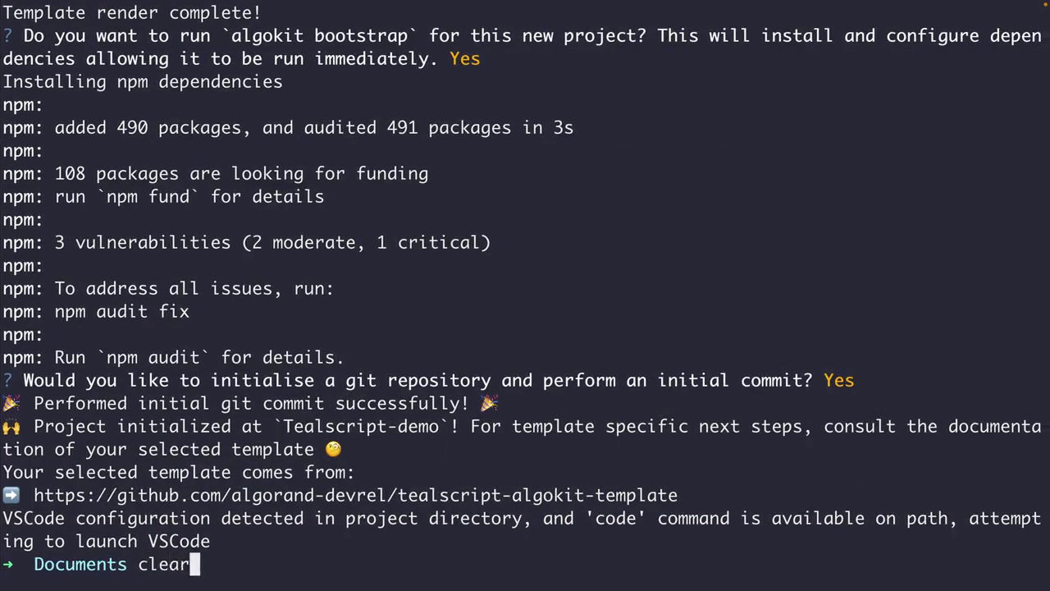
pyautogui.press('Return')
pyautogui.write('algokit local')
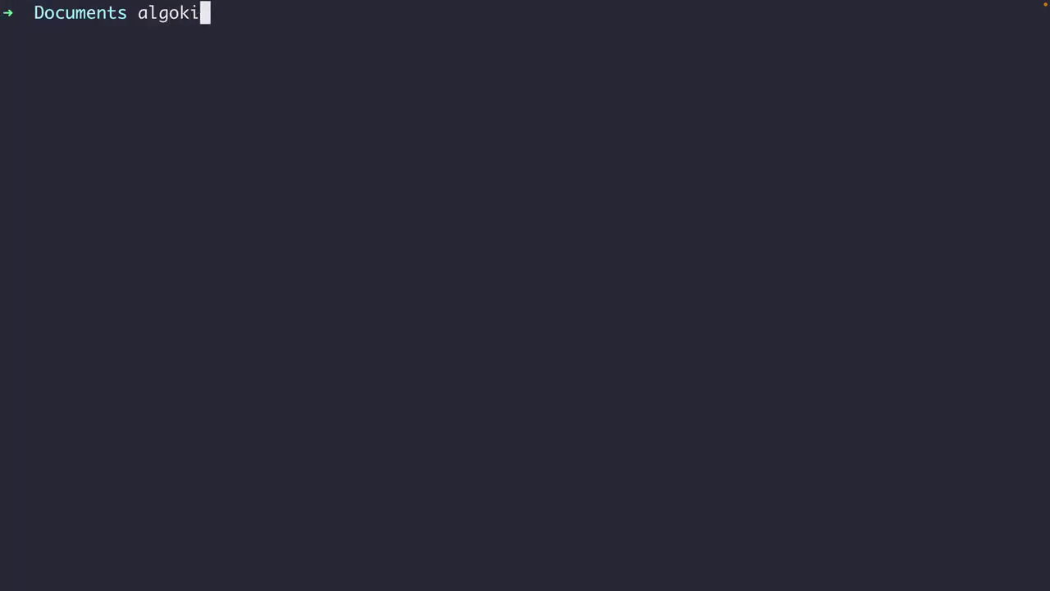
pyautogui.write('net start')
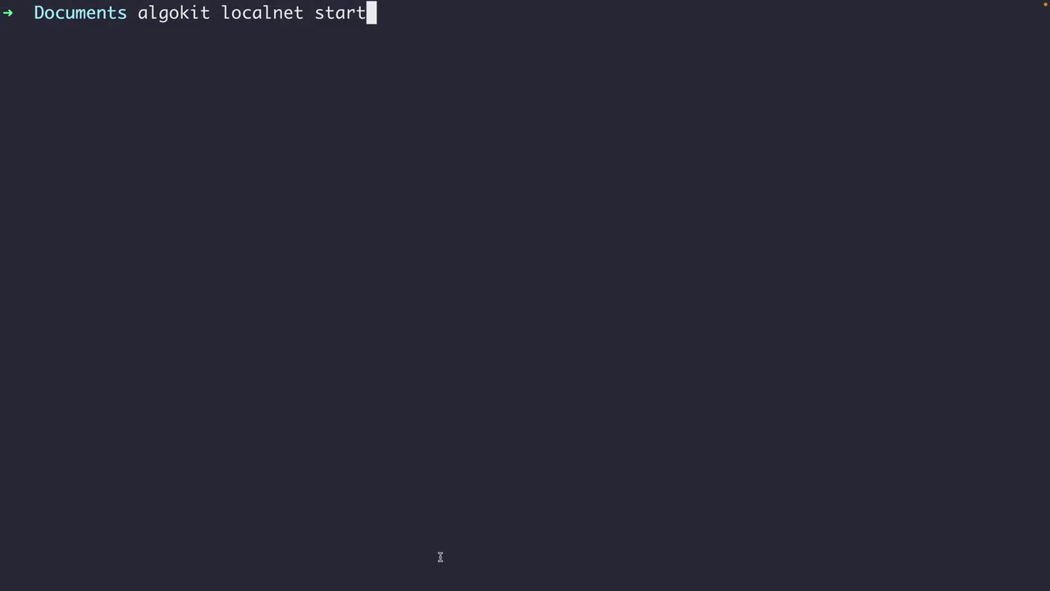
pyautogui.press('Return')
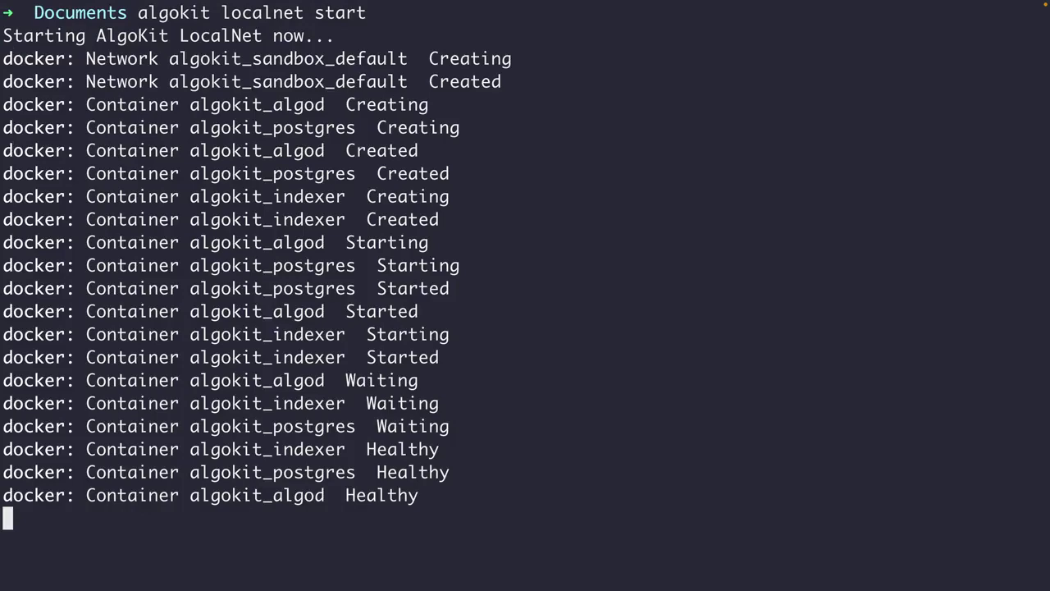
pyautogui.hotkey('ctrl', 'Right')
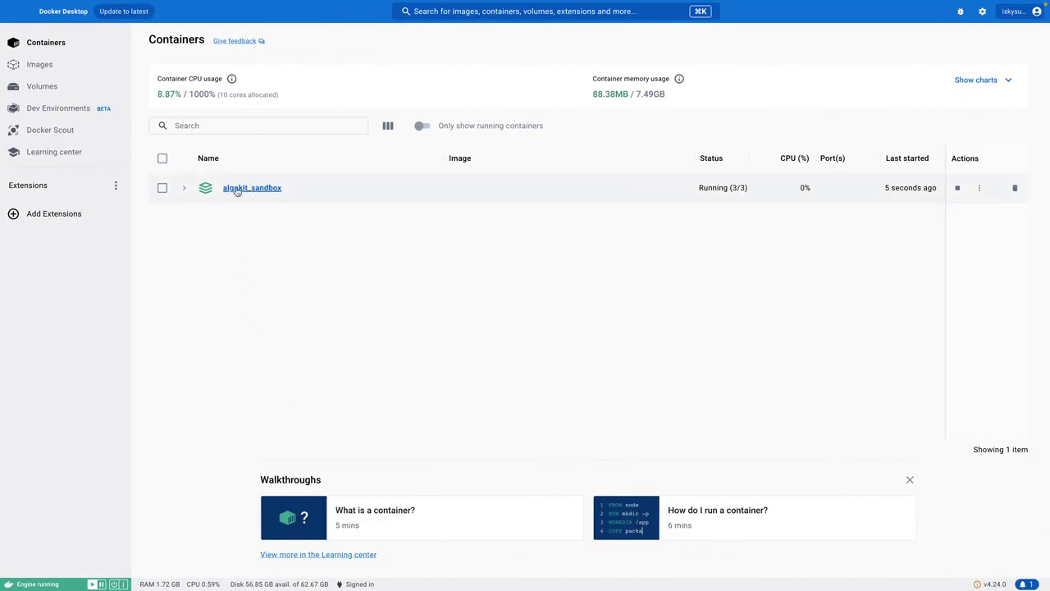
pyautogui.click(185, 188)
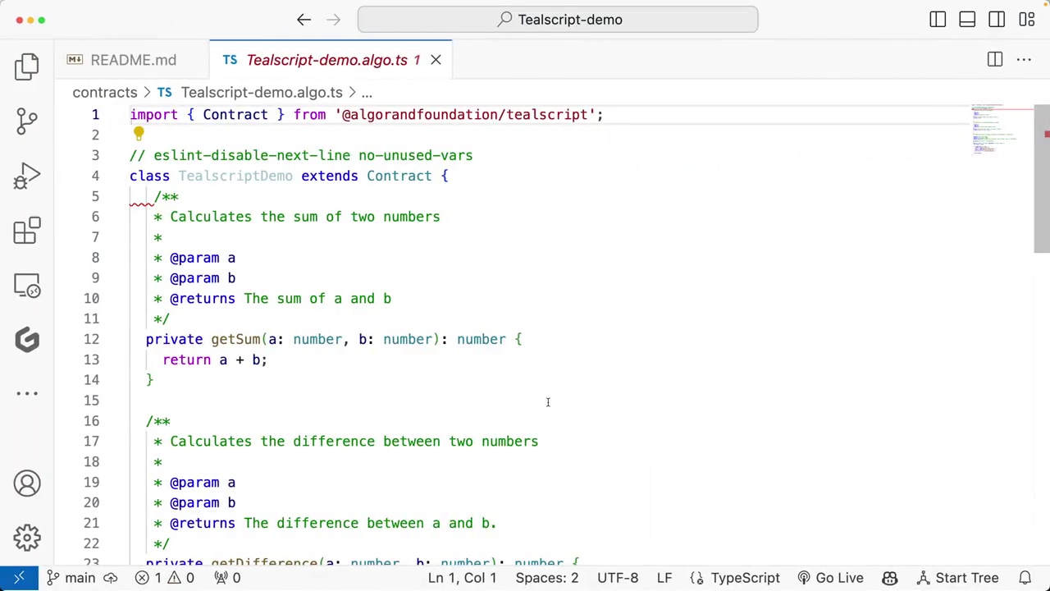
# Step: Switch to VS Code, open its integrated terminal and collapse the Debug Console beside it
pyautogui.click(548, 401)
pyautogui.hotkey('ctrl', '`')
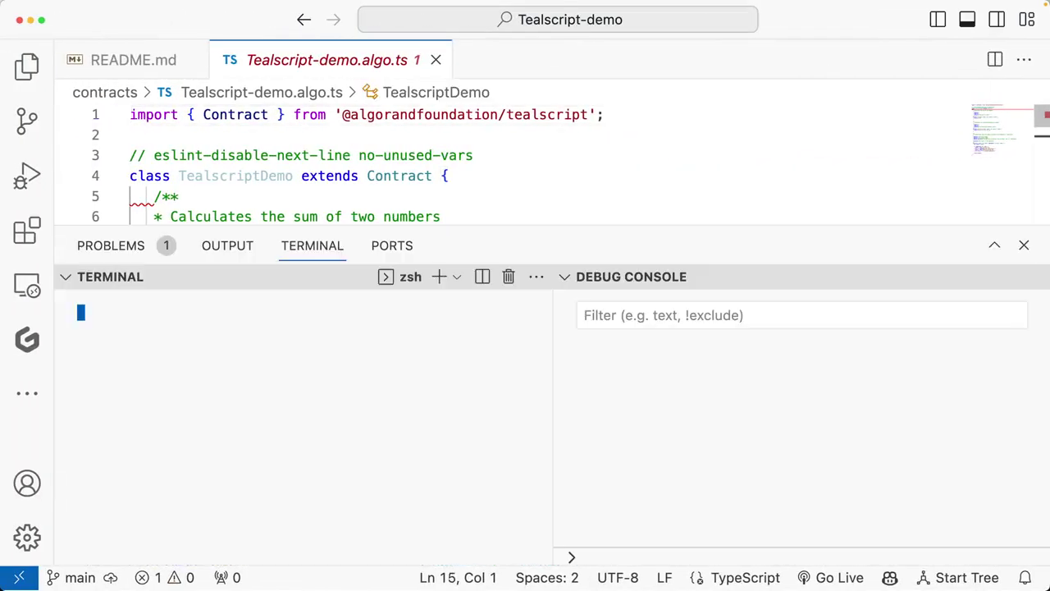
pyautogui.click(565, 276)
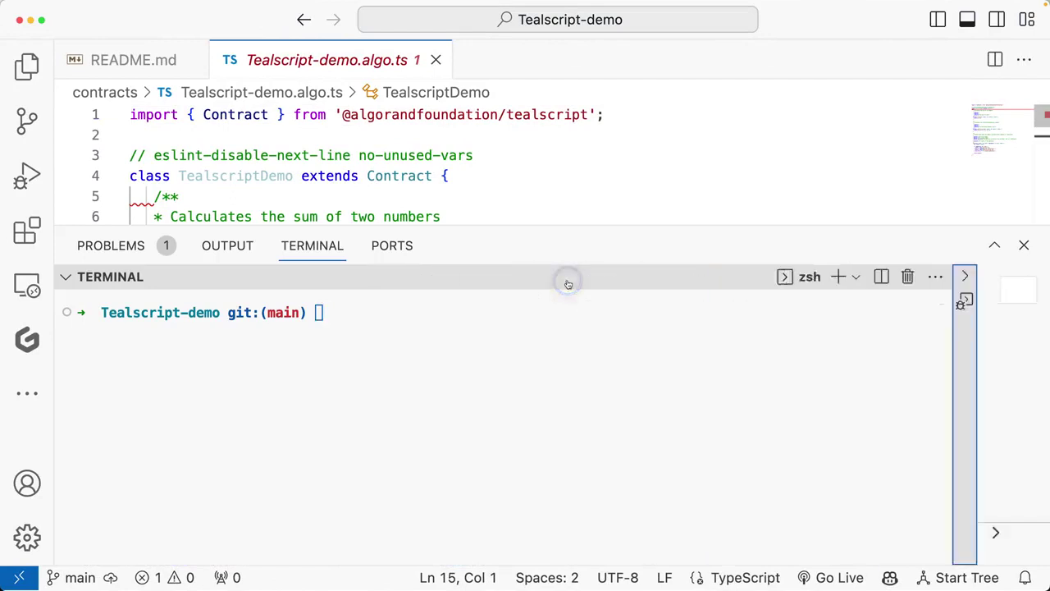
pyautogui.click(419, 345)
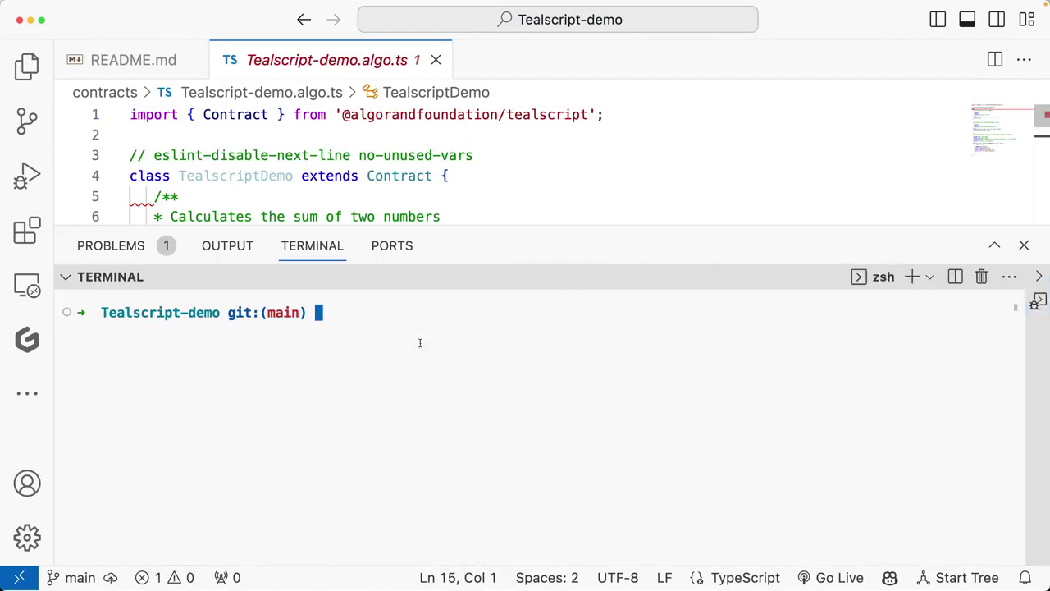
# Step: Check the README's Build Contract instructions and run `npm run build` in the integrated terminal
pyautogui.click(146, 70)
pyautogui.hotkey('ctrl', '`')
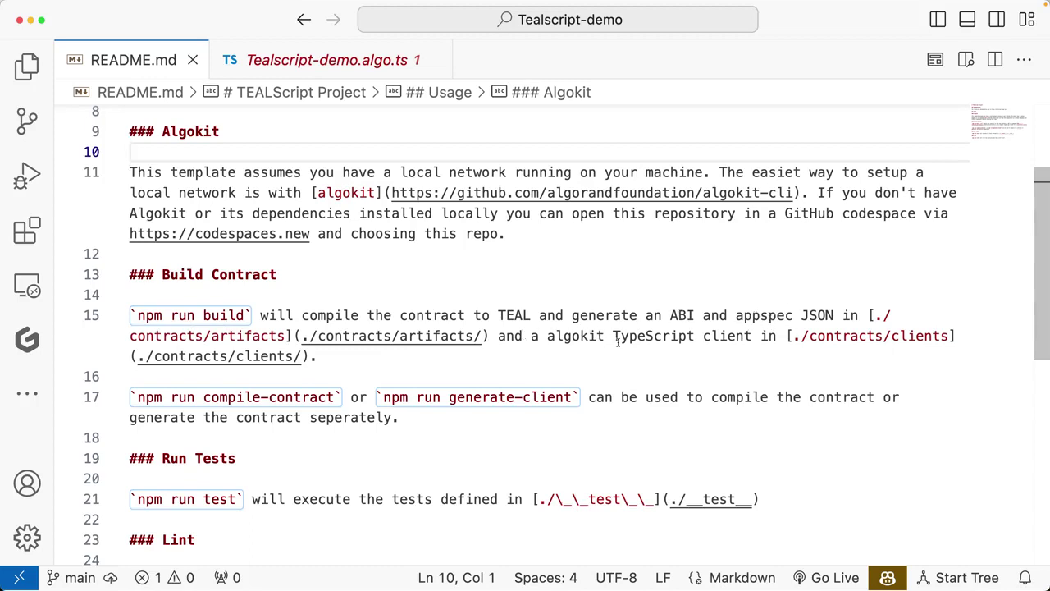
pyautogui.hotkey('ctrl', '`')
pyautogui.click(693, 375)
pyautogui.write('npm ')
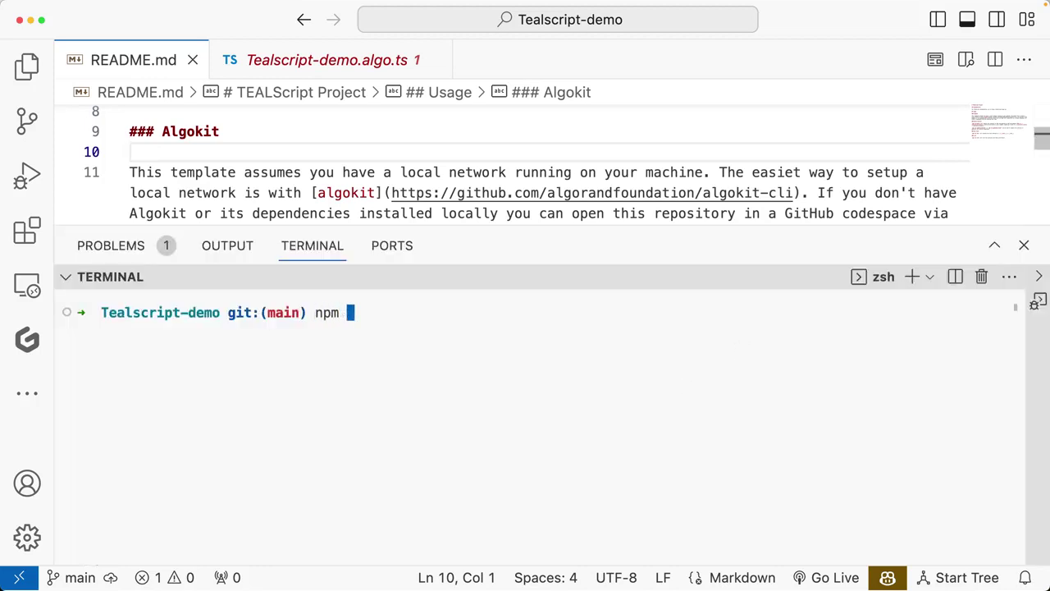
pyautogui.write('run build')
pyautogui.press('Return')
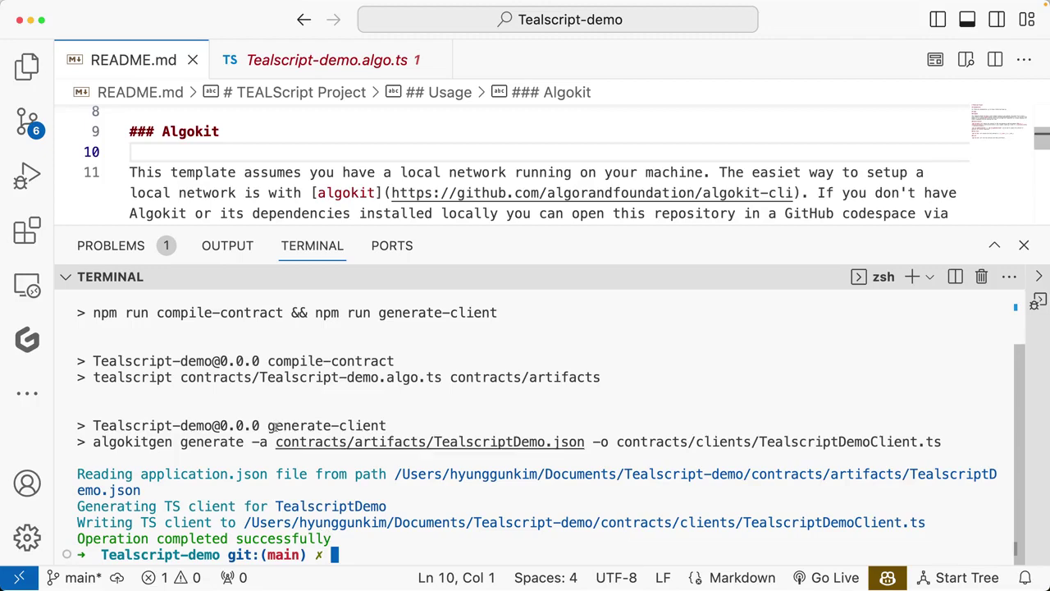
# Step: Hide the terminal and expand the artifacts folder under contracts in the file explorer to inspect the build output
pyautogui.press('super+j')
pyautogui.click(27, 65)
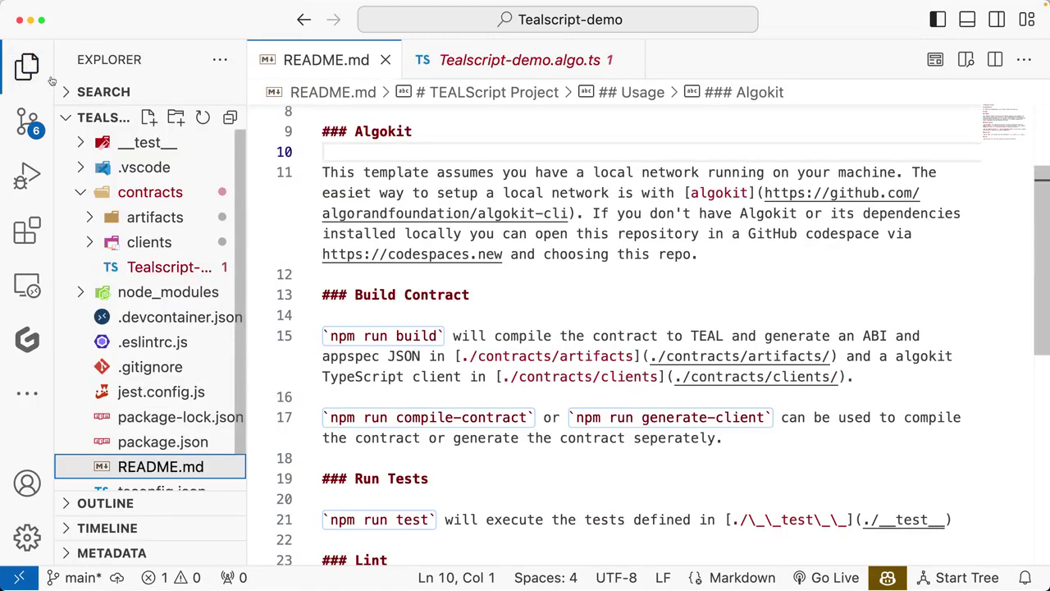
pyautogui.click(137, 223)
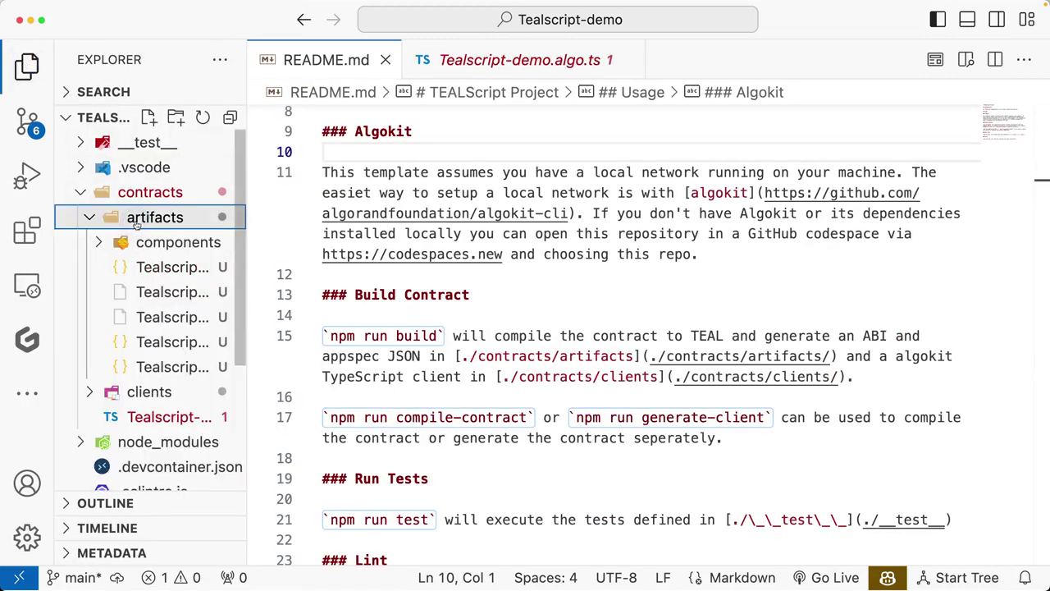
# Step: Inspect the generated TealscriptDemo.abi.json, TealscriptDemo.approval.teal and TealscriptDemo.clear.teal files in the artifacts folder
pyautogui.click(168, 269)
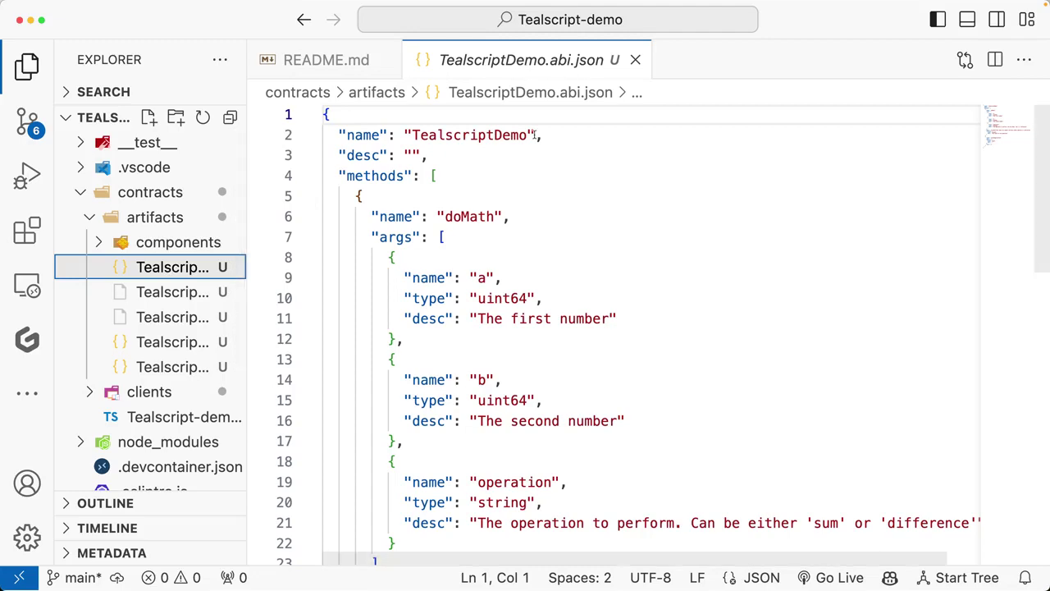
pyautogui.scroll(-10, 553, 239)
pyautogui.scroll(10, 551, 239)
pyautogui.click(172, 291)
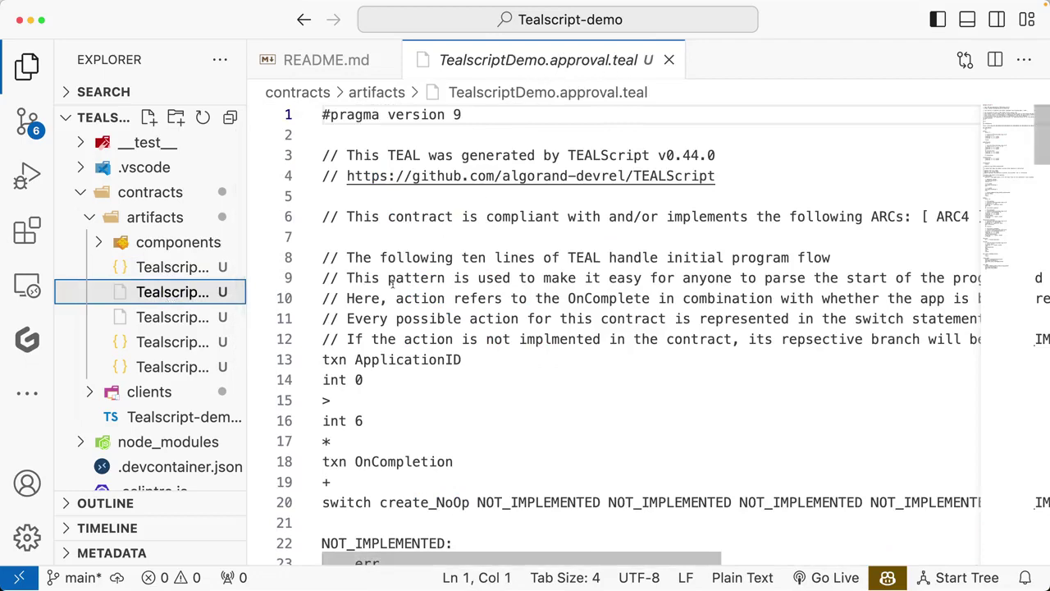
pyautogui.scroll(-6, 412, 289)
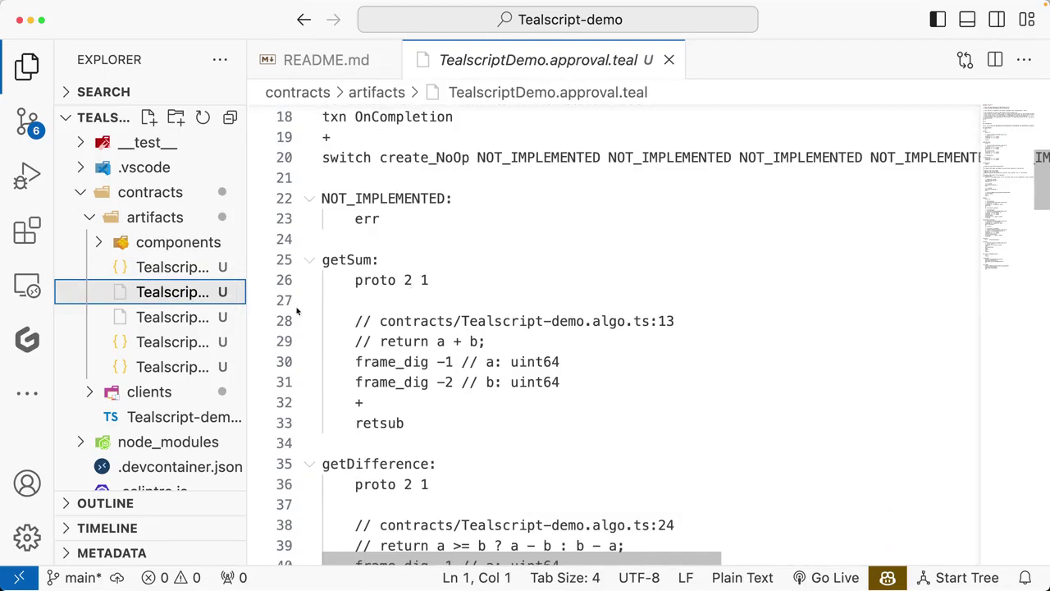
pyautogui.click(172, 320)
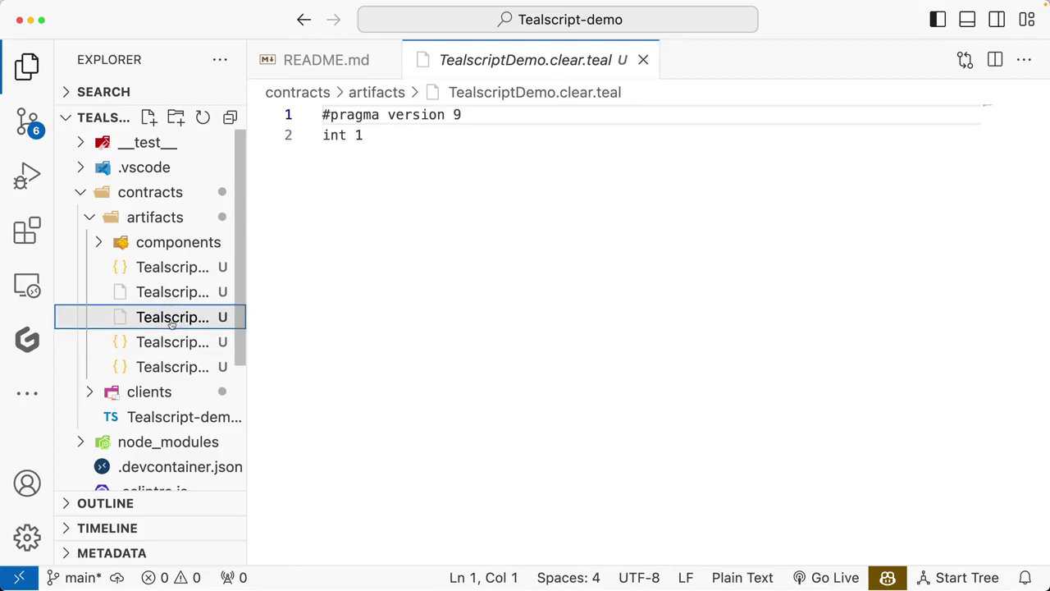
# Step: Review the TealscriptDemo.json app spec from hints through contract methods, and open TealscriptDemo.src_map.json in the artifacts folder
pyautogui.click(168, 345)
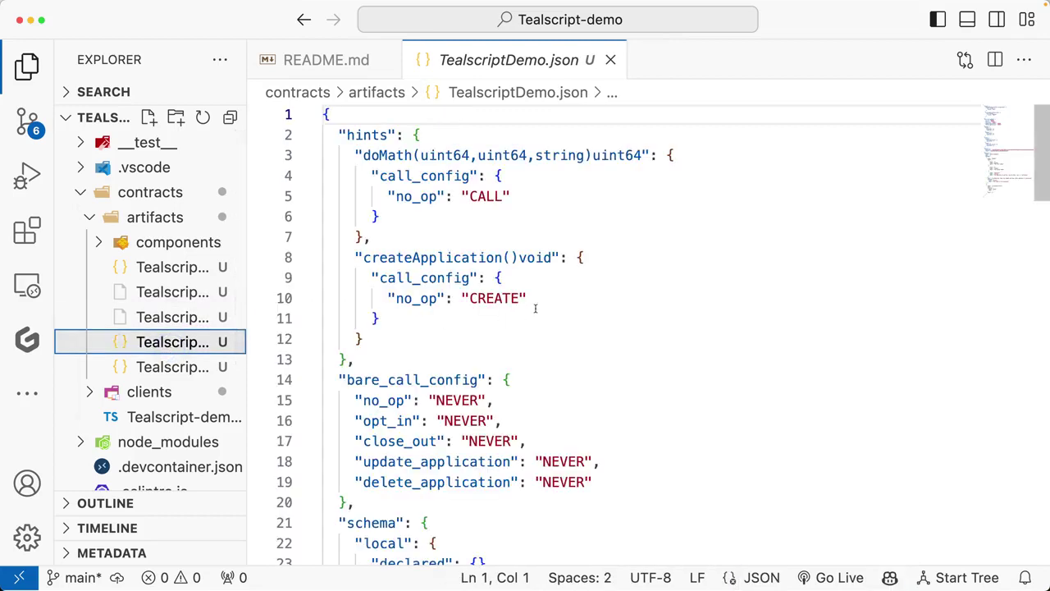
pyautogui.scroll(-20, 535, 308)
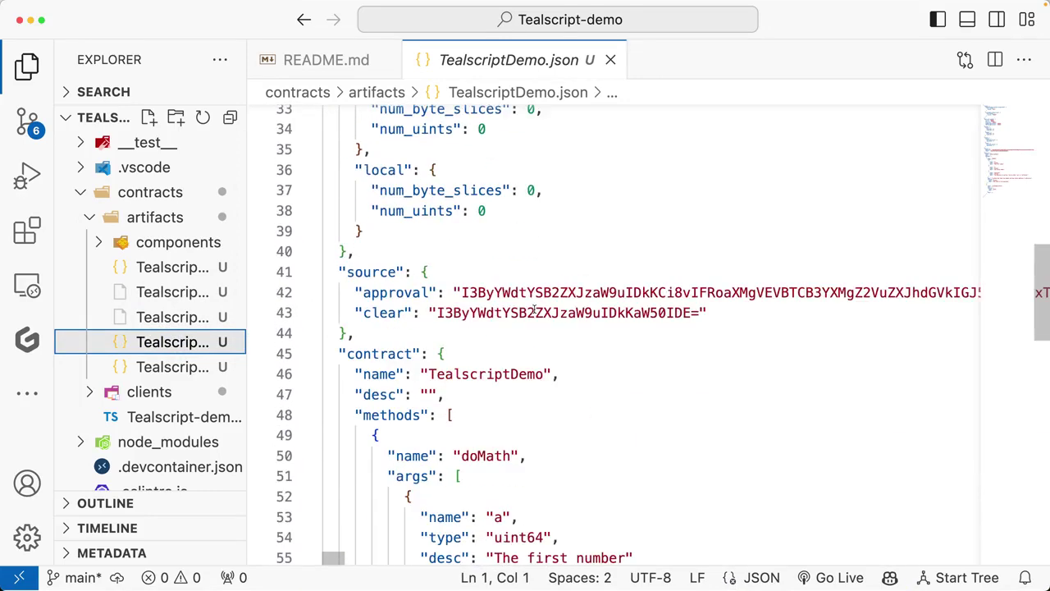
pyautogui.scroll(20, 534, 311)
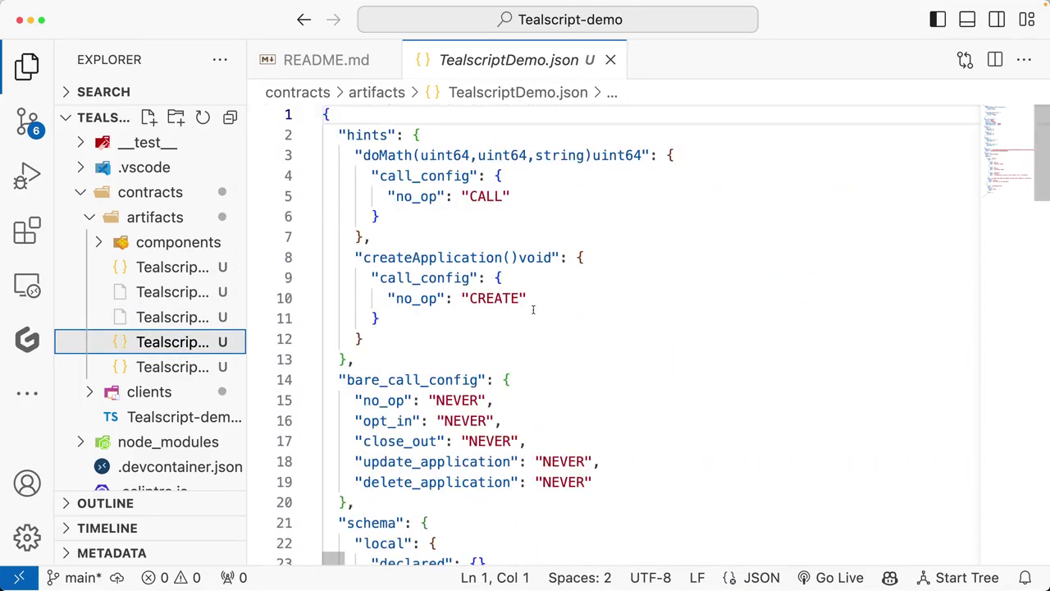
pyautogui.click(172, 366)
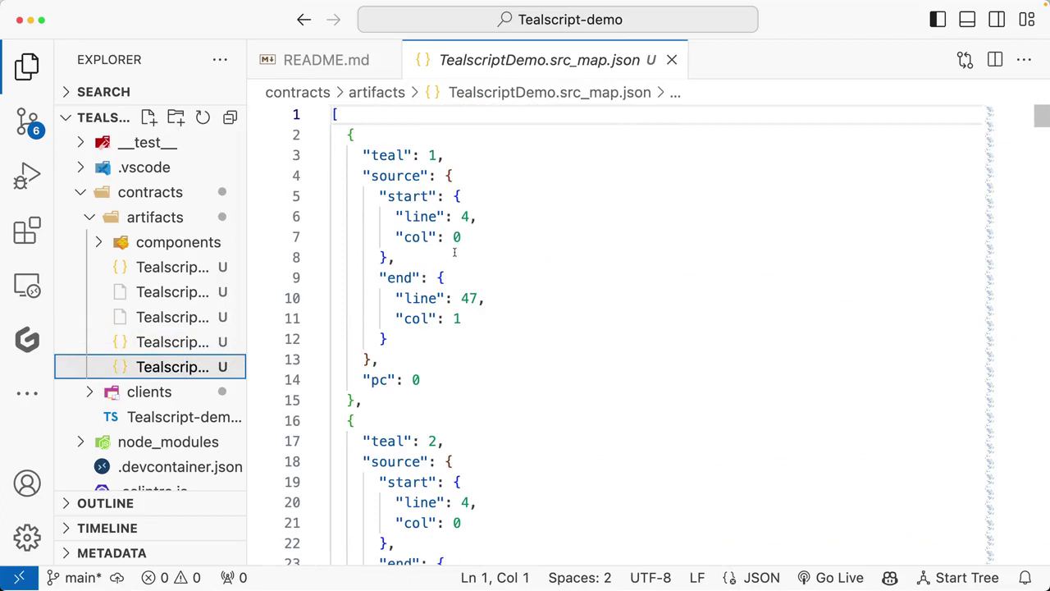
# Step: Expand the clients folder under contracts and open the generated TealscriptDemoClient.ts
pyautogui.click(136, 394)
pyautogui.scroll(-3, 156, 353)
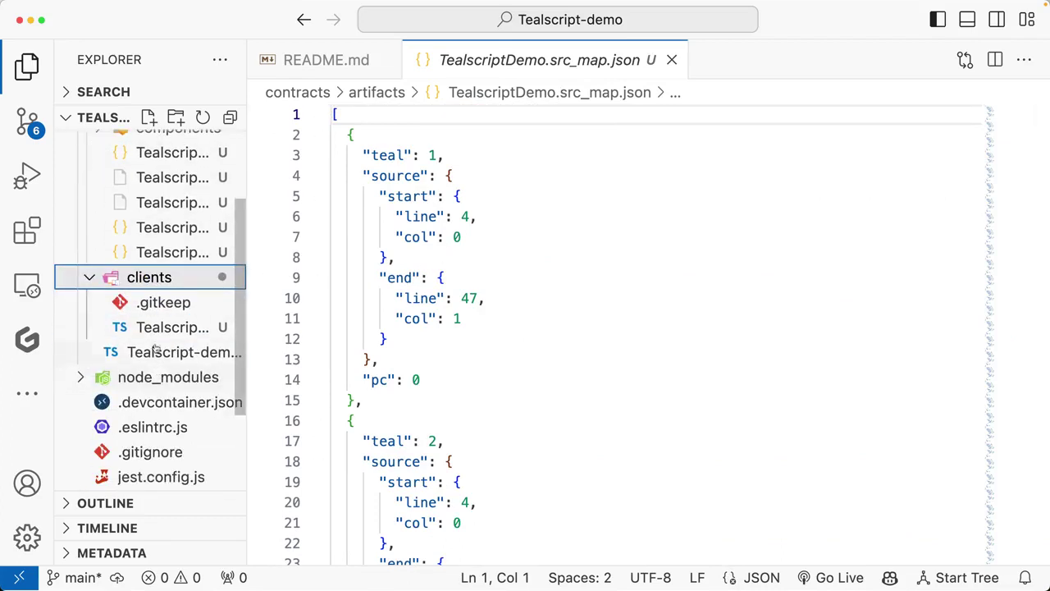
pyautogui.click(160, 328)
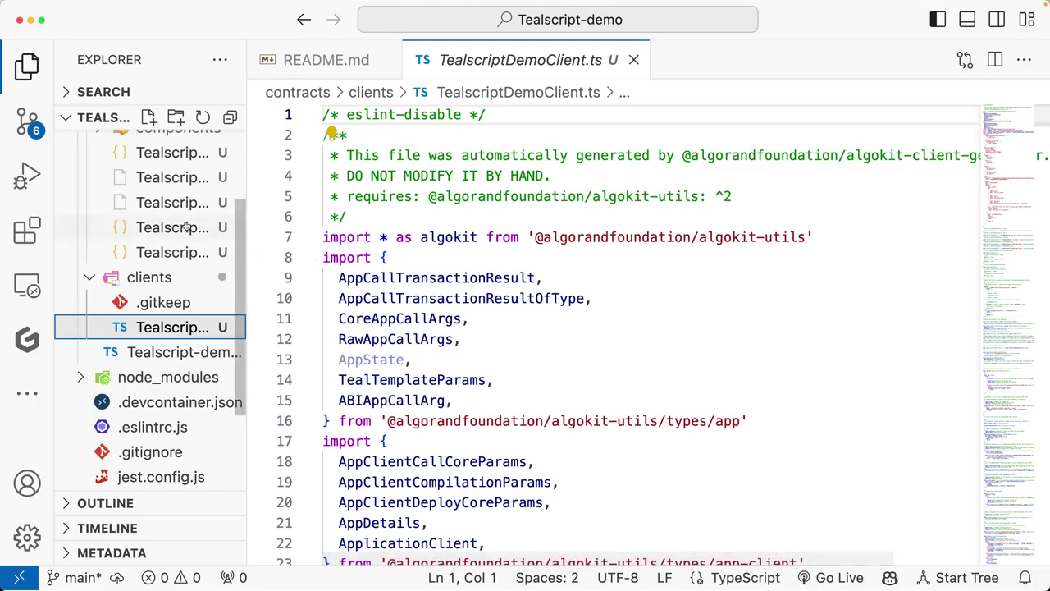
# Step: Collapse the clients and artifacts folders and open the contract source file Tealscript-demo.algo.ts
pyautogui.scroll(3, 153, 266)
pyautogui.click(90, 393)
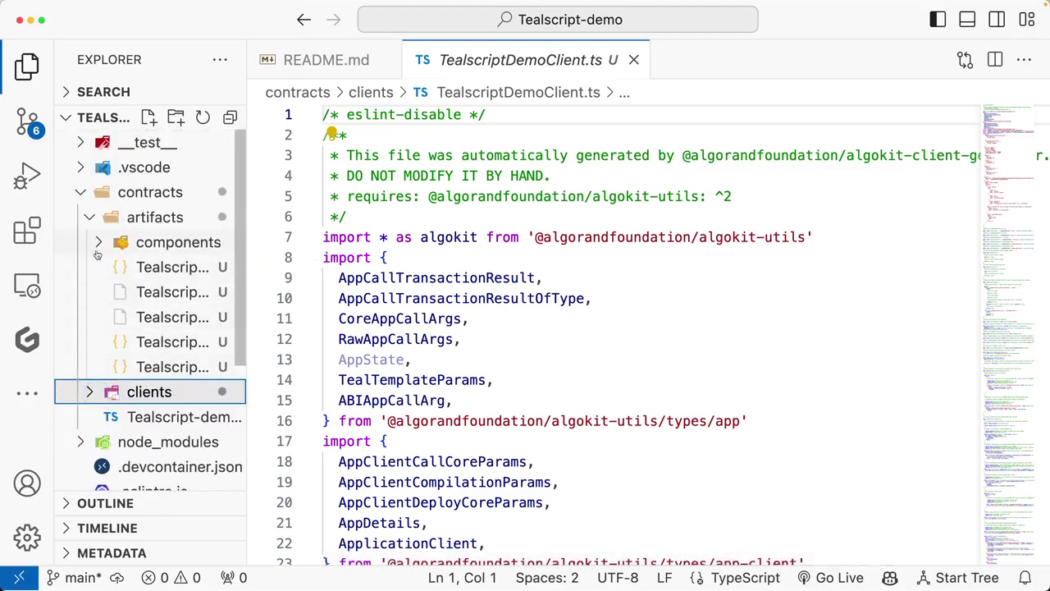
pyautogui.click(92, 218)
pyautogui.click(160, 275)
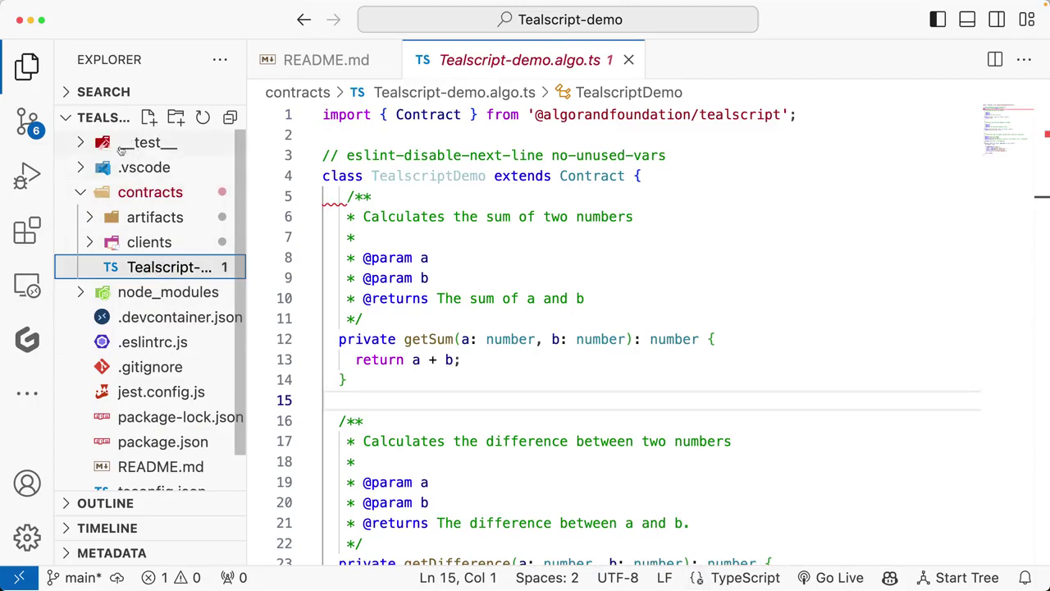
# Step: Open Tealscript-demo.test.ts from the __test__ folder and hide the file explorer to give the code more room
pyautogui.click(150, 143)
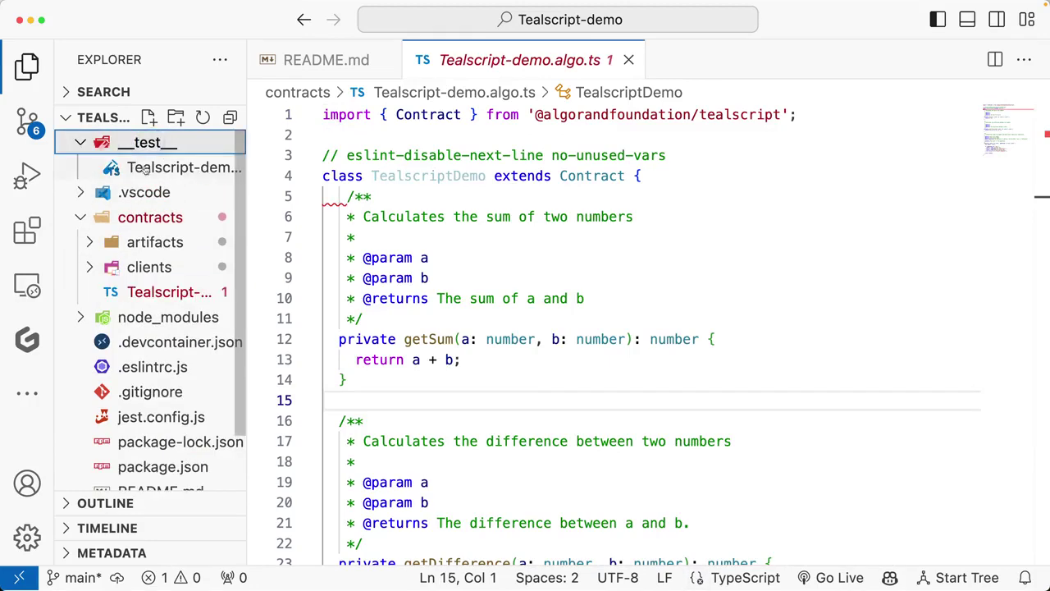
pyautogui.click(136, 168)
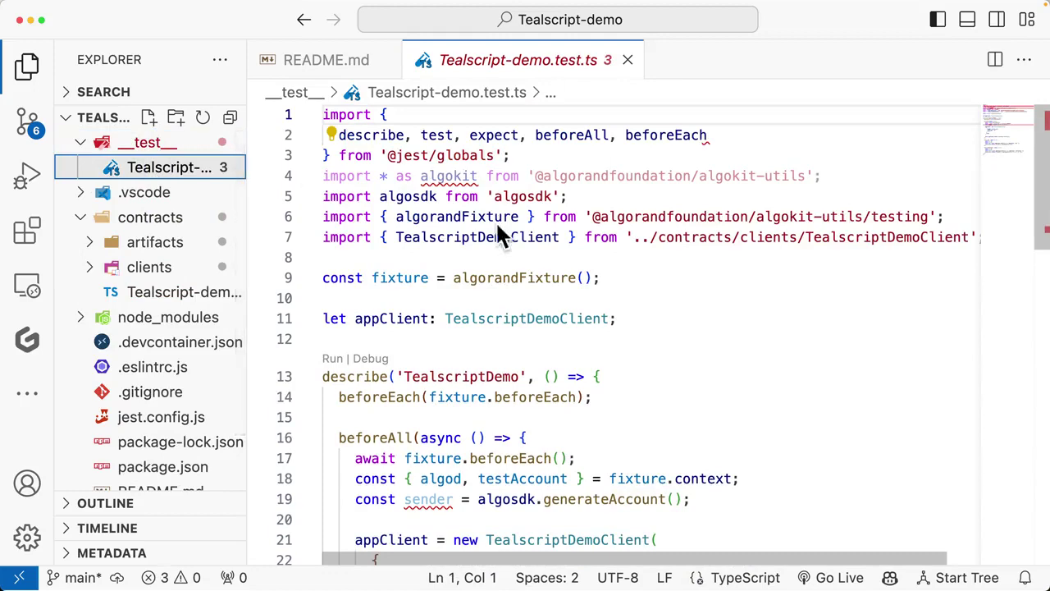
pyautogui.press('super+b')
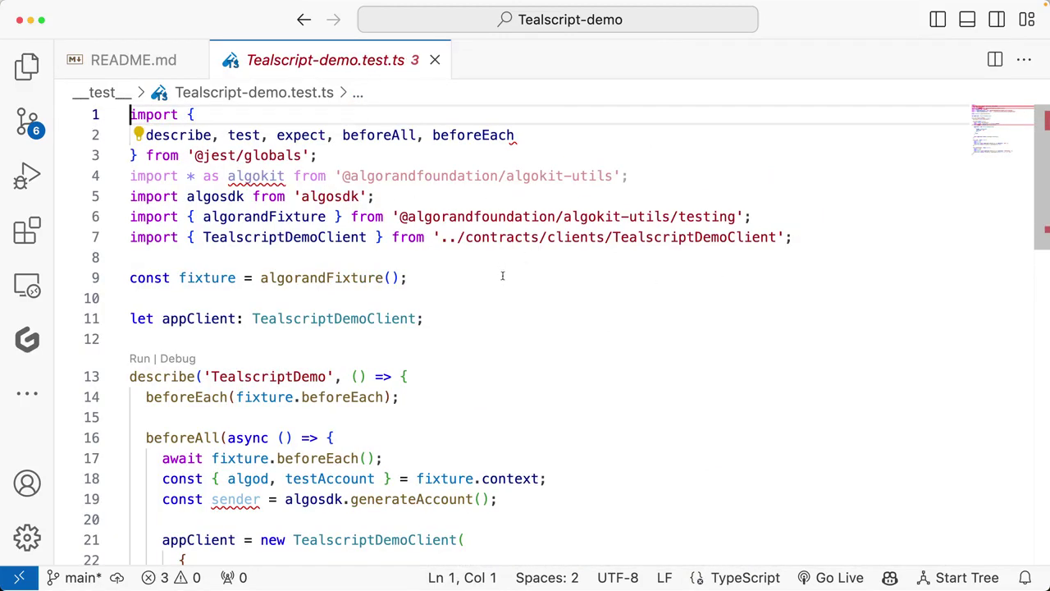
# Step: Examine the TealscriptDemoClient import, the appClient declaration and the beforeAll setup in Tealscript-demo.test.ts
pyautogui.moveTo(391, 322)
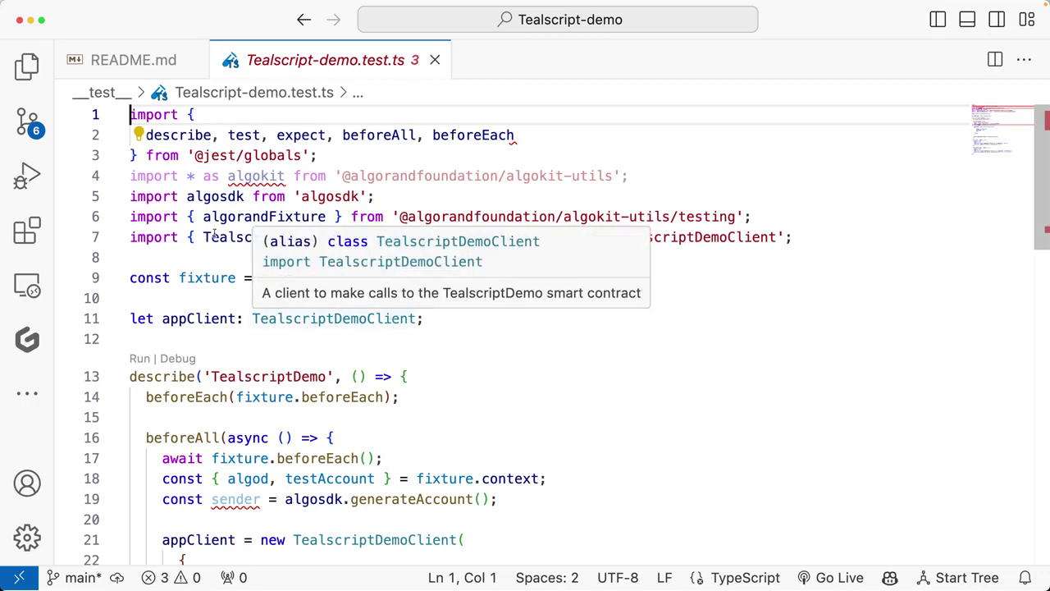
pyautogui.moveTo(205, 274)
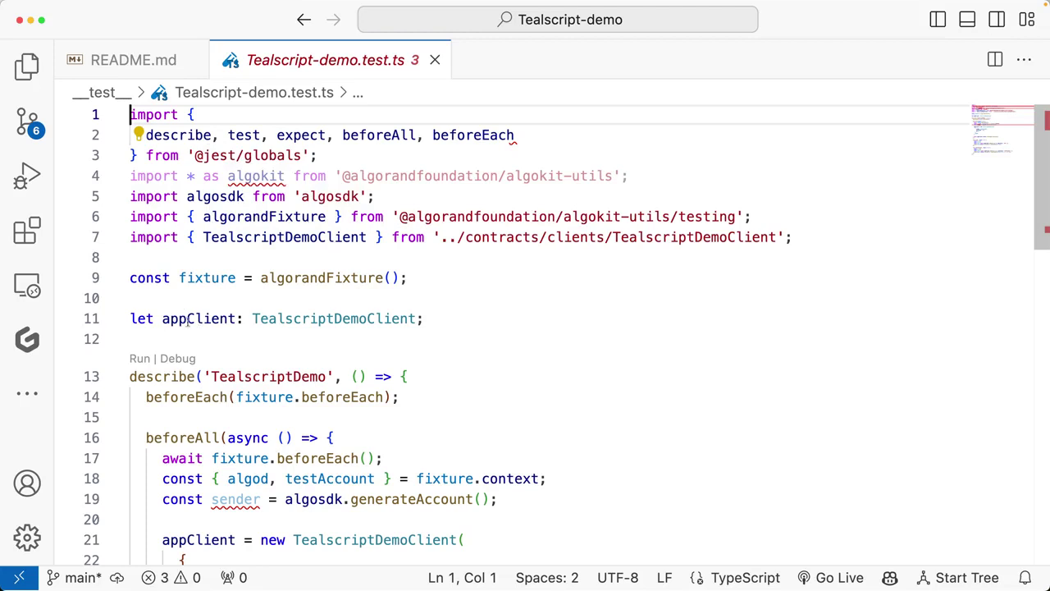
pyautogui.moveTo(201, 320)
pyautogui.scroll(-4, 318, 343)
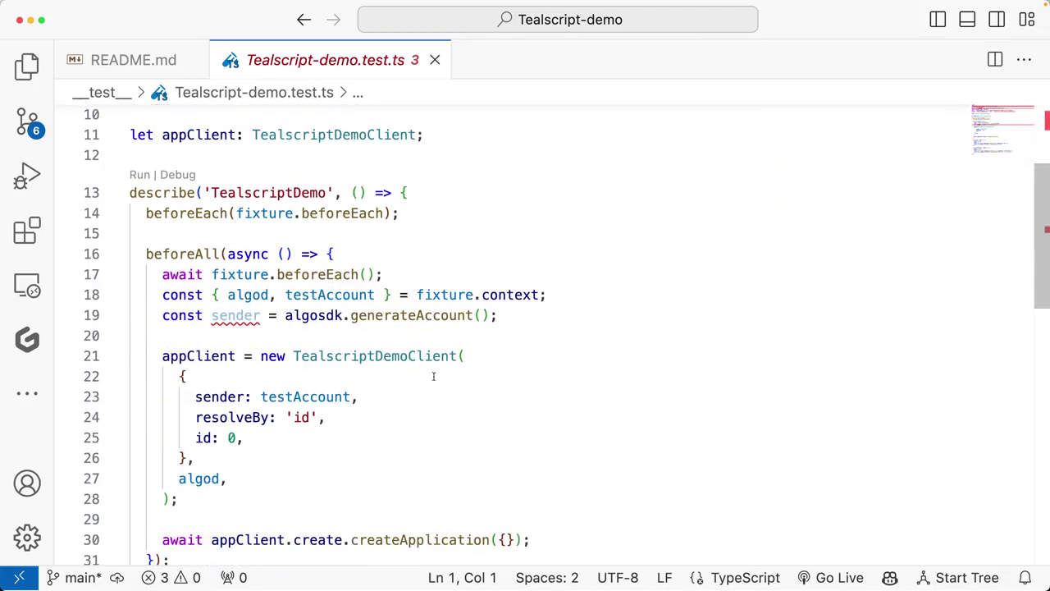
pyautogui.scroll(-2, 433, 376)
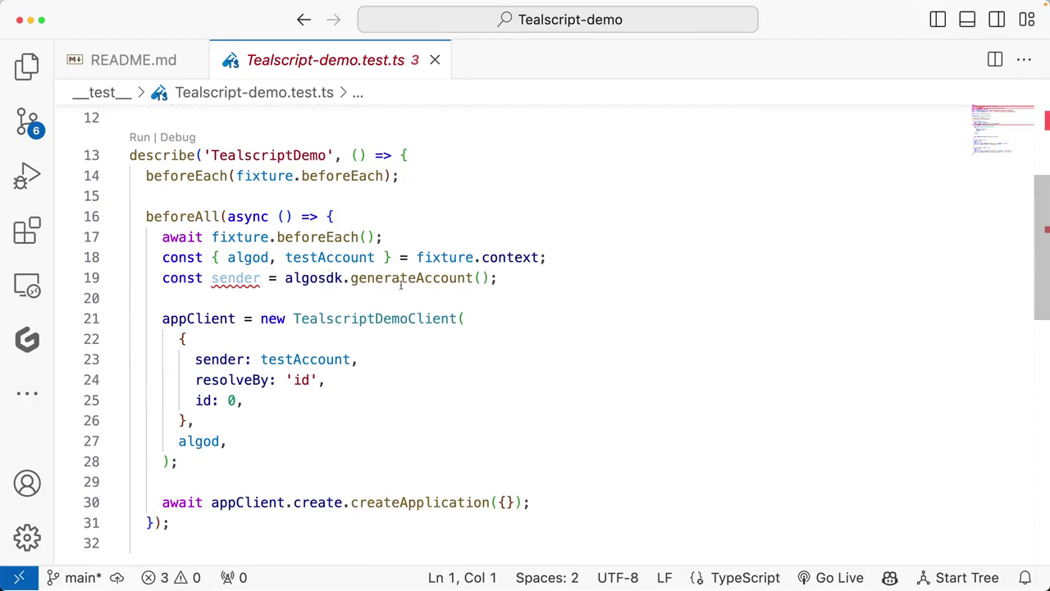
pyautogui.scroll(-2, 375, 310)
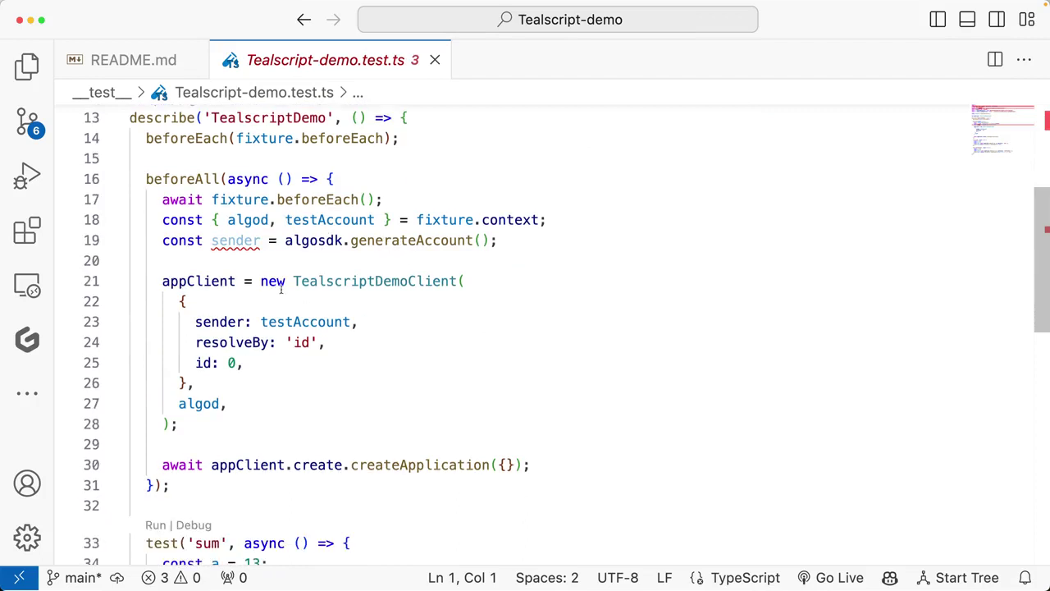
# Step: Examine how appClient is instantiated from TealscriptDemoClient and how its createApplication call creates the app in beforeAll
pyautogui.moveTo(263, 281)
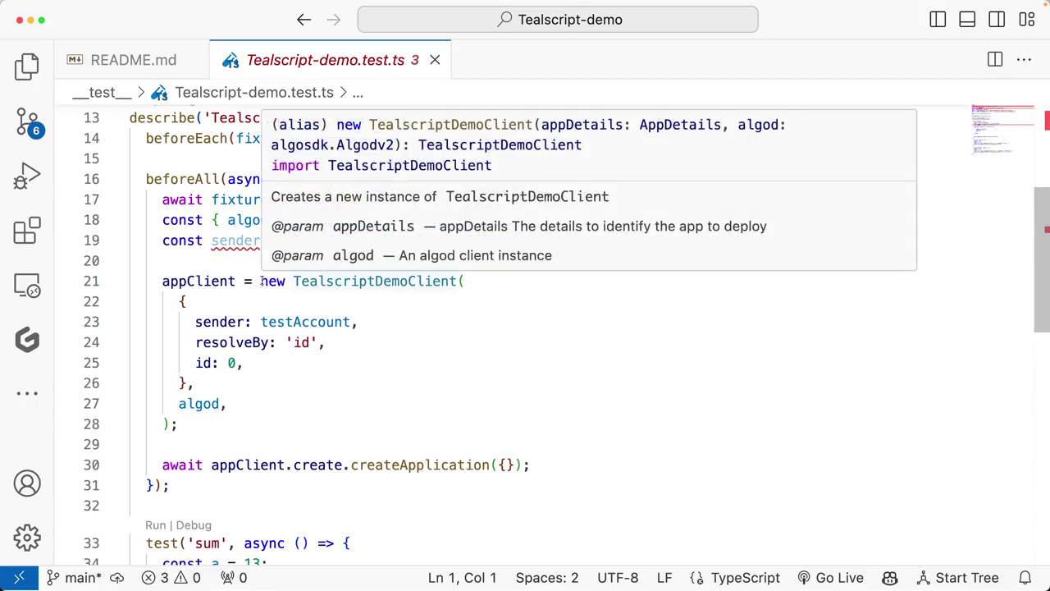
pyautogui.moveTo(262, 281); pyautogui.dragTo(300, 422)
pyautogui.click(210, 280)
pyautogui.doubleClick(210, 281)
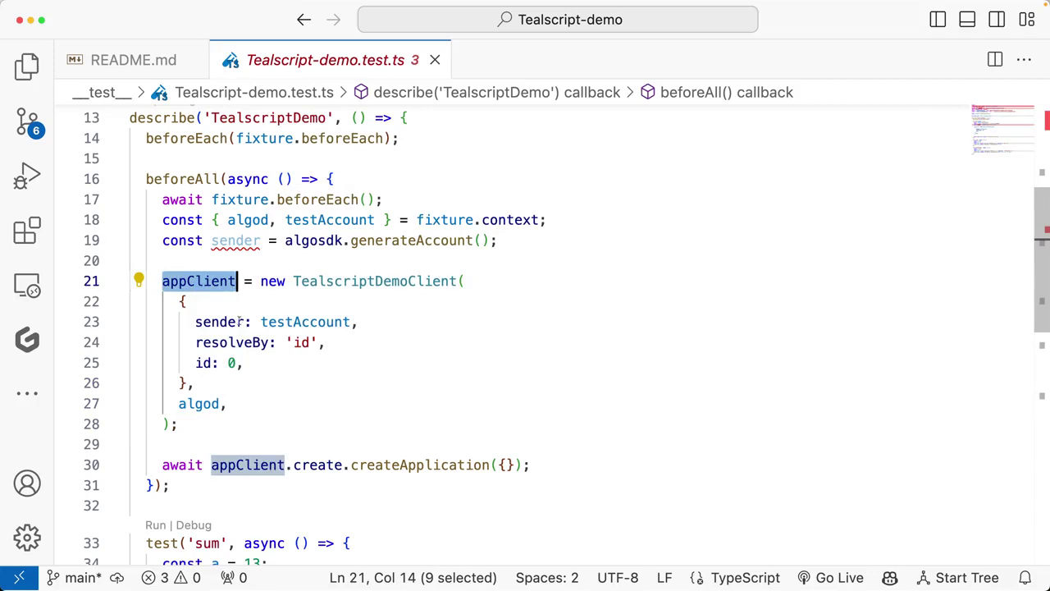
pyautogui.click(296, 422)
pyautogui.scroll(-5, 295, 422)
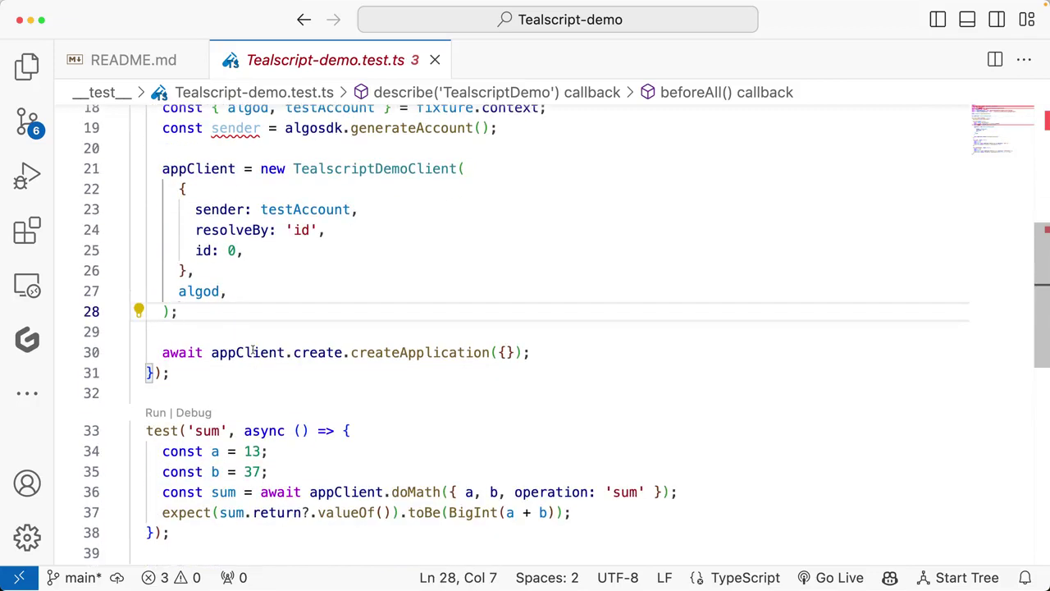
pyautogui.moveTo(249, 353)
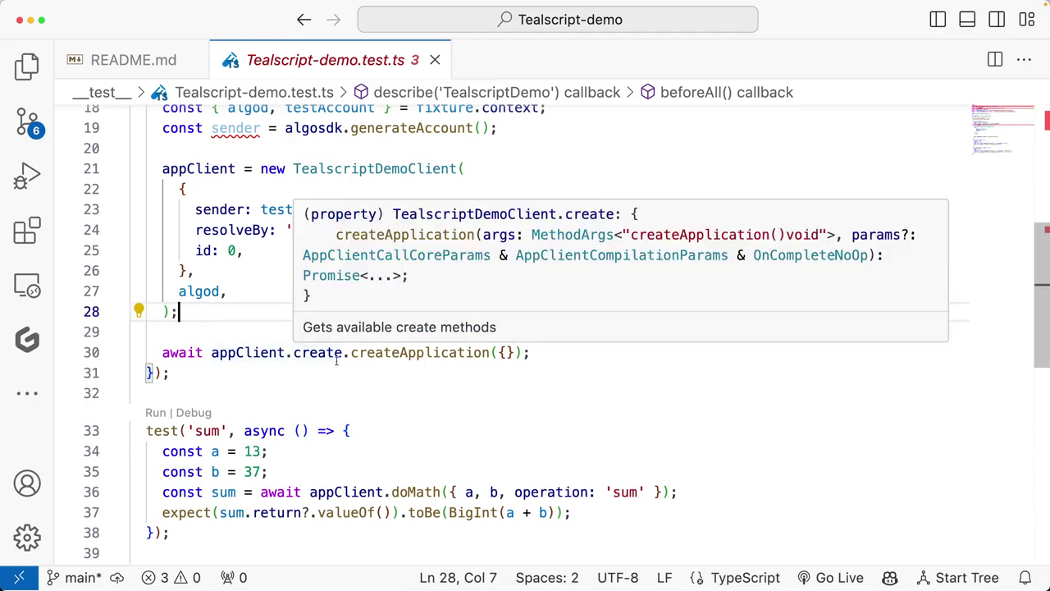
pyautogui.moveTo(416, 358)
# Step: Read through the 'sum' and 'difference' tests, checking how they call appClient.doMath and compare the returned value
pyautogui.scroll(-5, 416, 358)
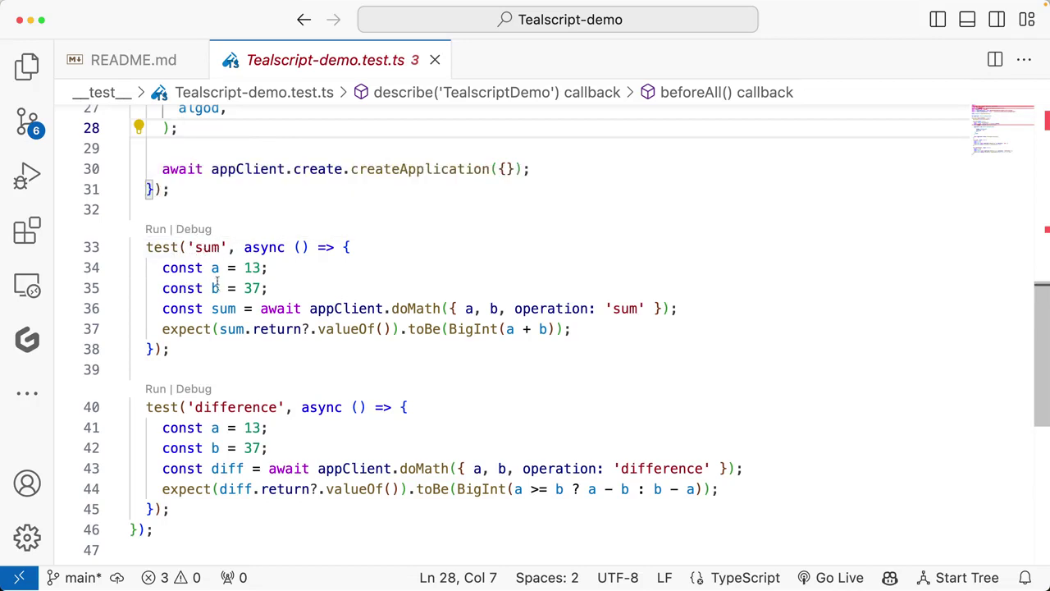
pyautogui.moveTo(211, 269)
pyautogui.moveTo(391, 309); pyautogui.dragTo(433, 308)
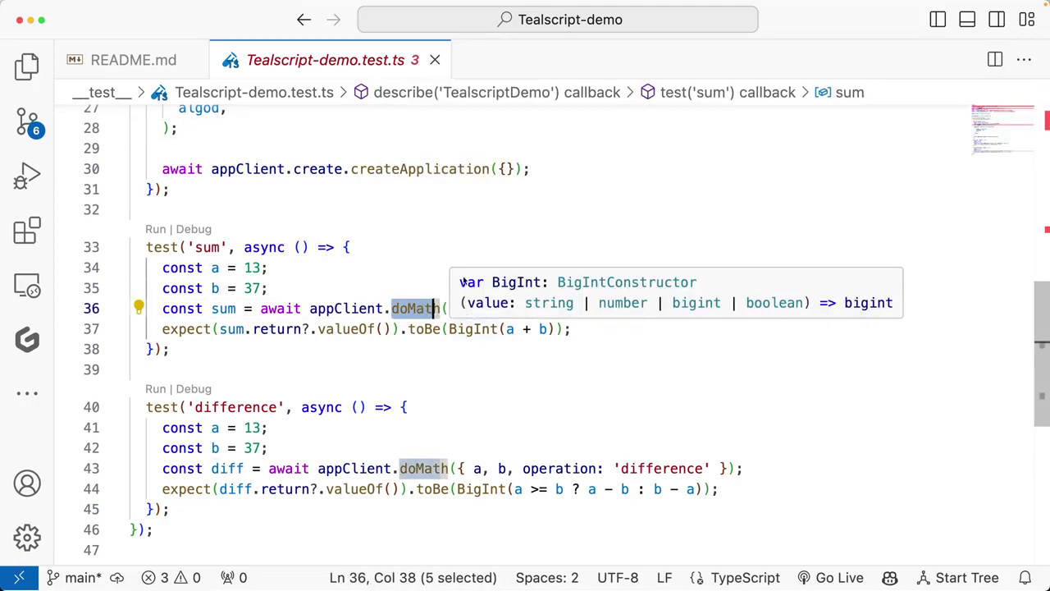
pyautogui.click(440, 289)
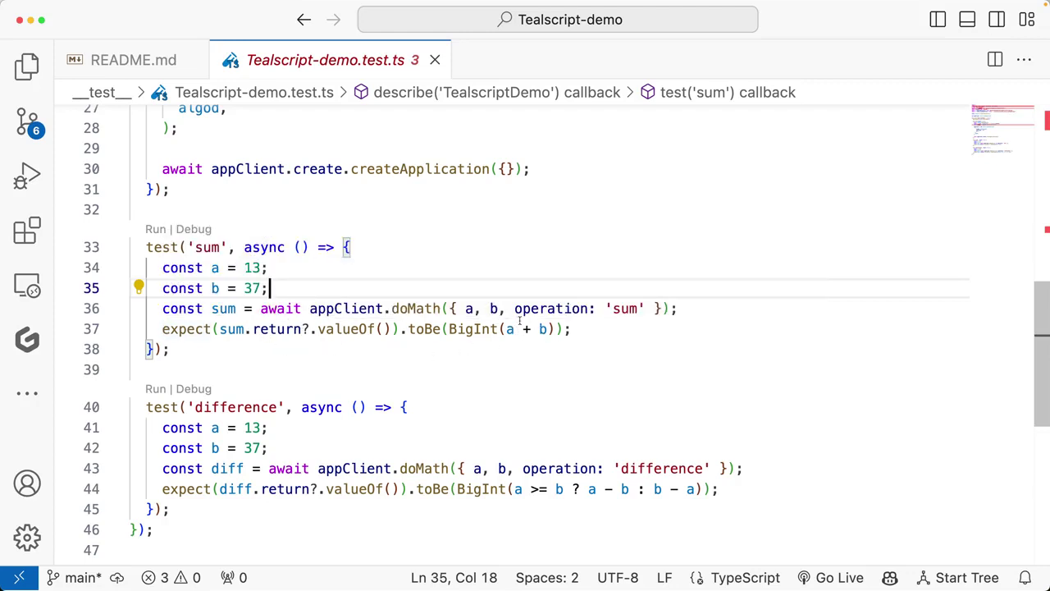
pyautogui.scroll(-2, 424, 370)
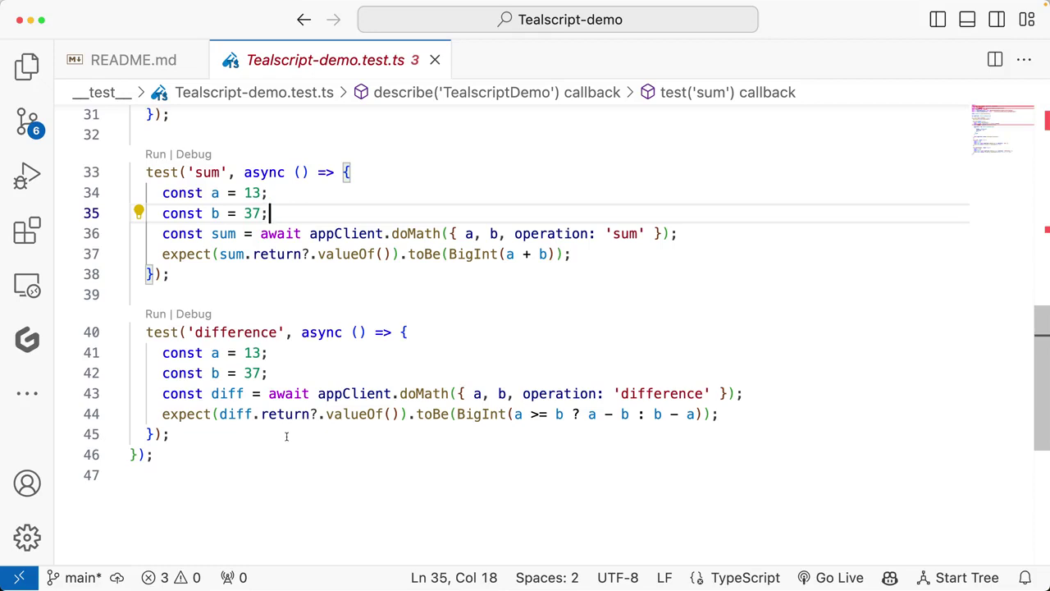
# Step: Open the integrated terminal and run `npm run test`
pyautogui.click(377, 501)
pyautogui.hotkey('ctrl', '`')
pyautogui.click(445, 551)
pyautogui.write('npm run test')
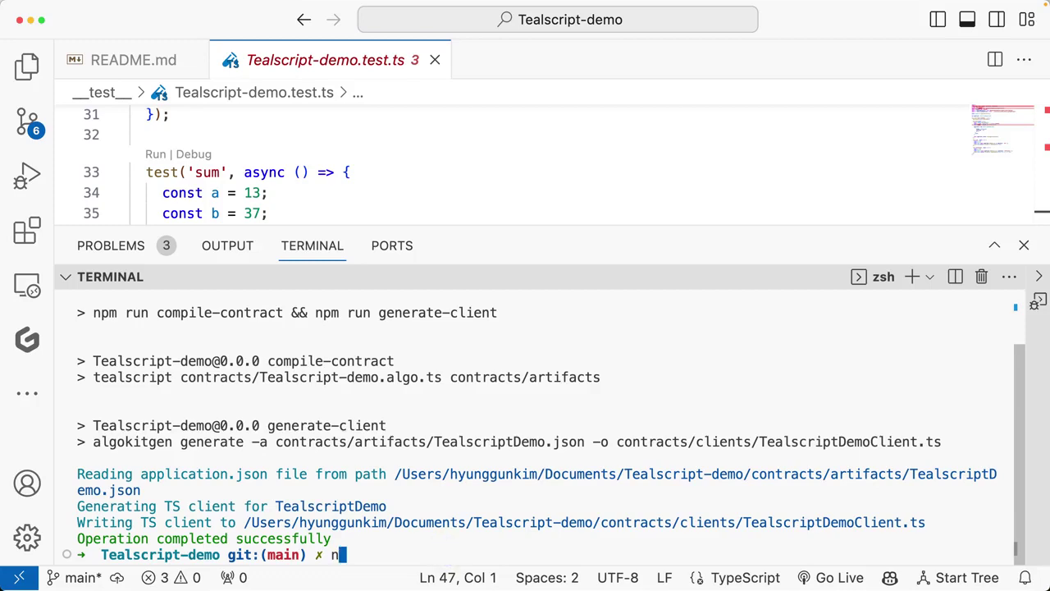
pyautogui.press('Return')
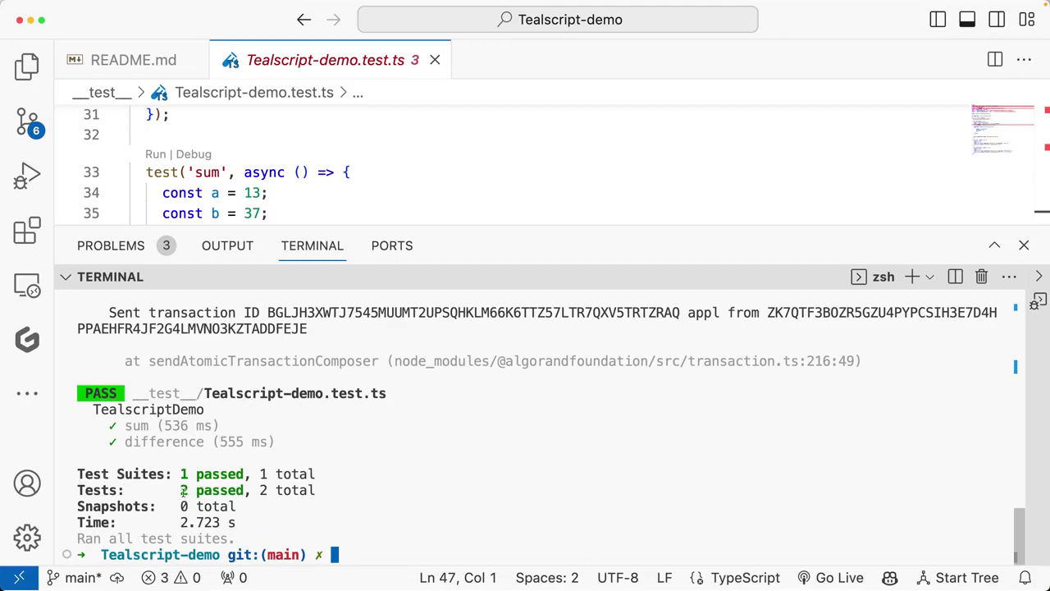
# Step: Hide the integrated terminal and show the file explorer again beside the test file
pyautogui.press('super+j')
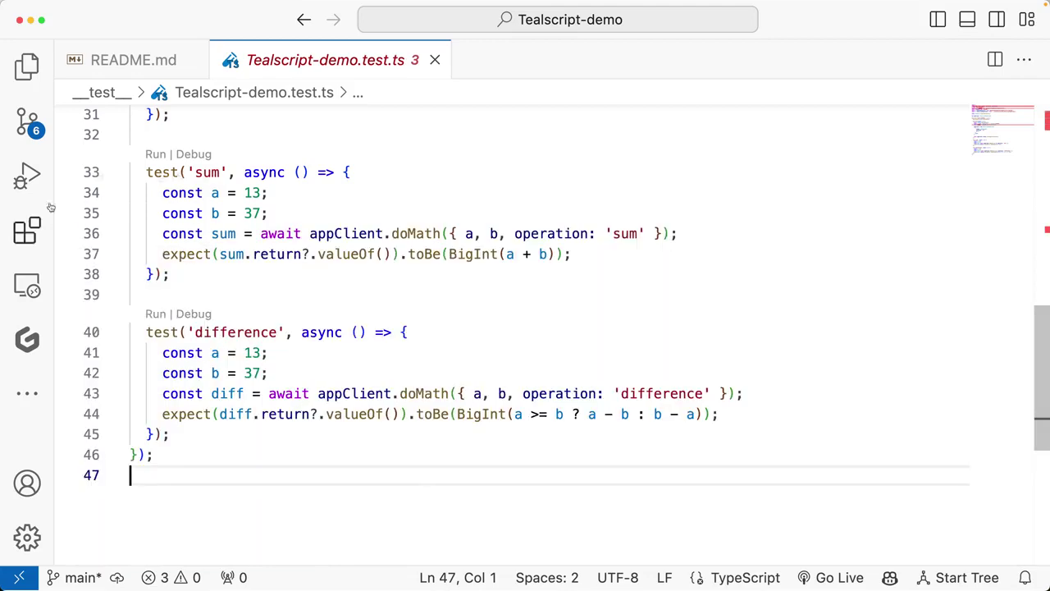
pyautogui.click(27, 64)
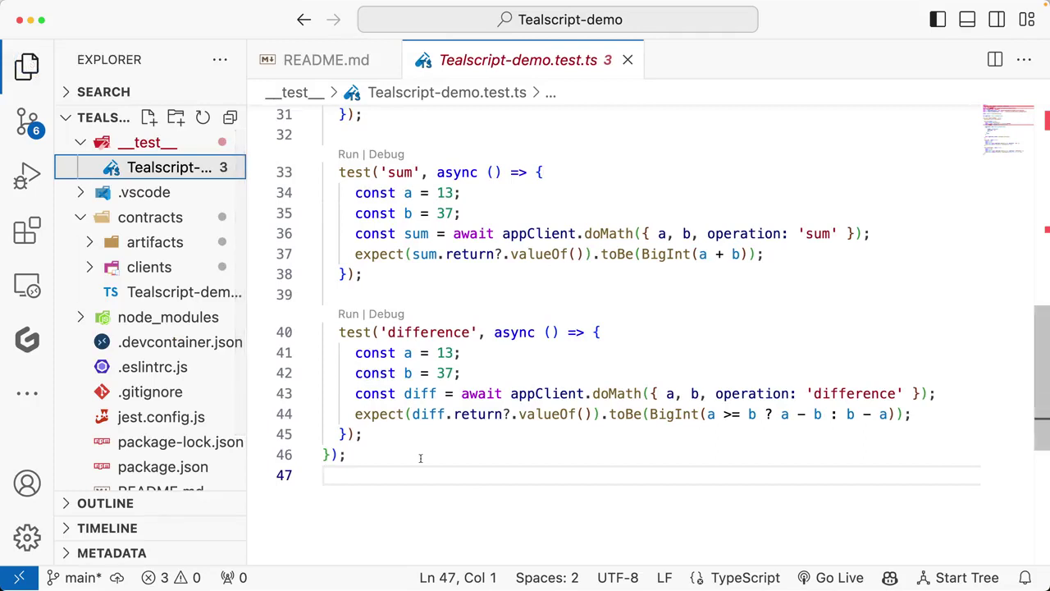